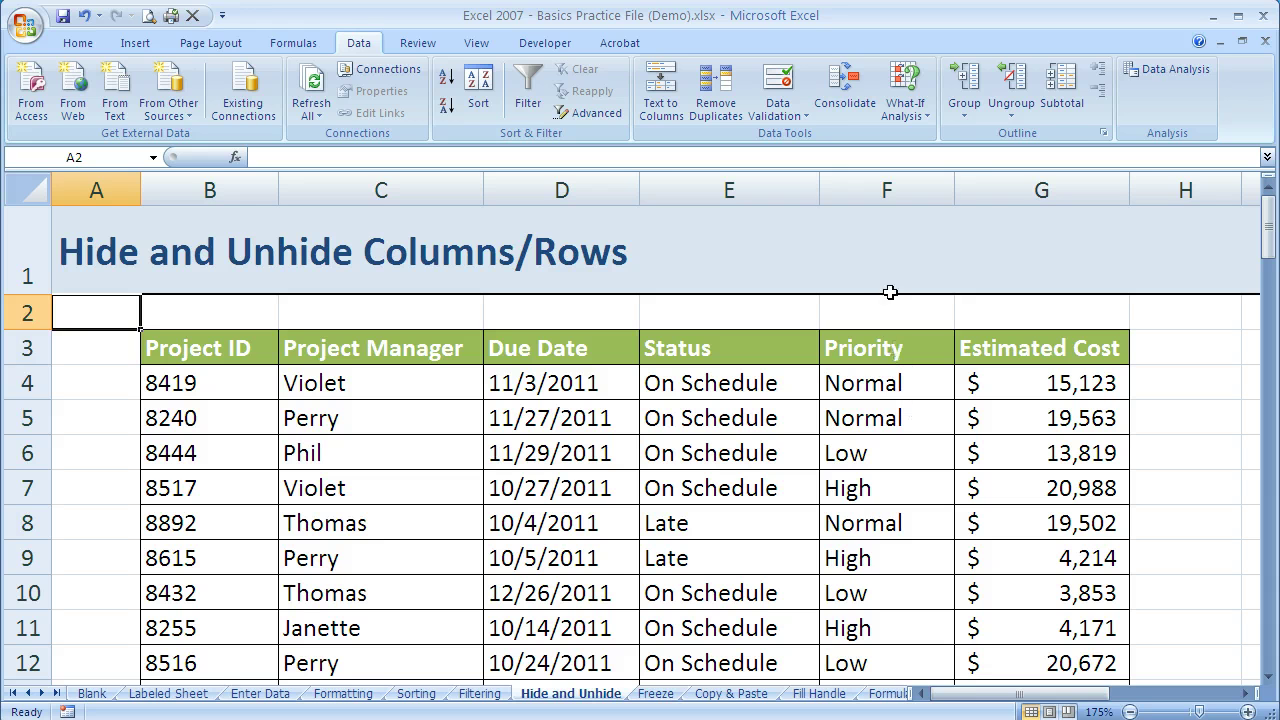
Select the whole Priority column F from its column header.
left_click(882, 176)
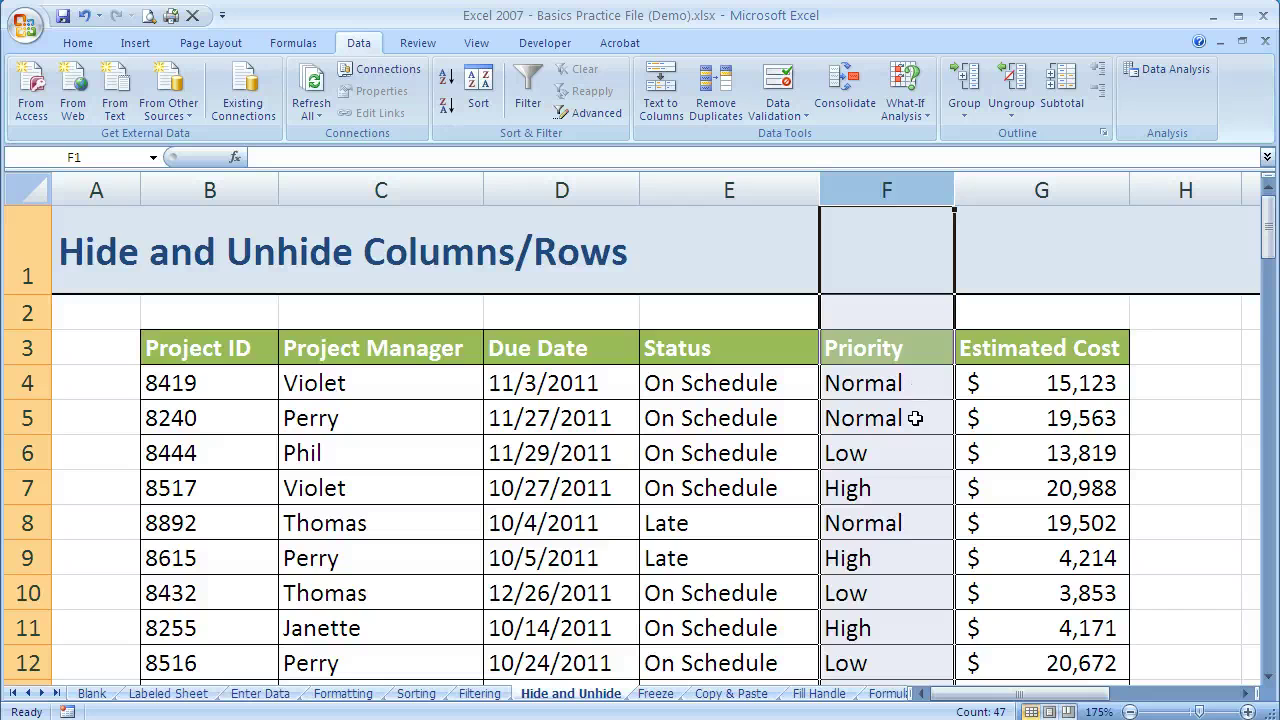
Hide column F (Priority) so Status is followed directly by Estimated Cost.
scroll(866, 430, "down", 5)
scroll(866, 449, "up", 5)
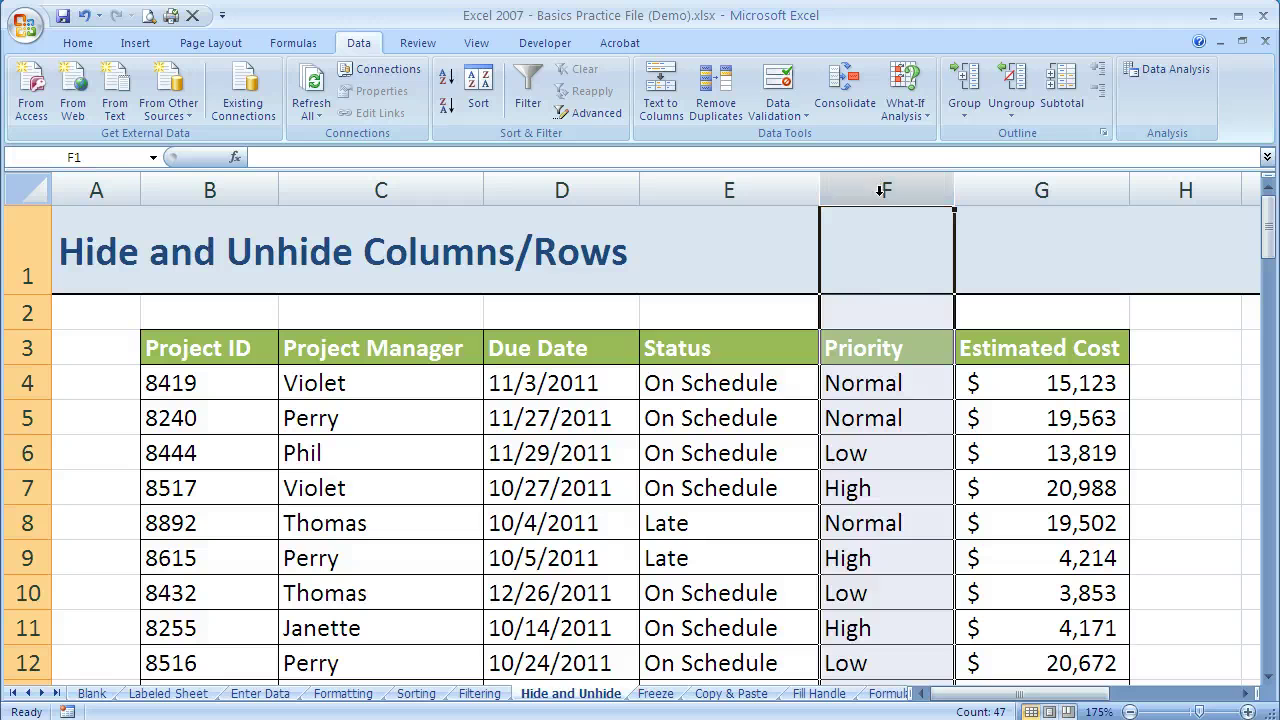
left_click(766, 340)
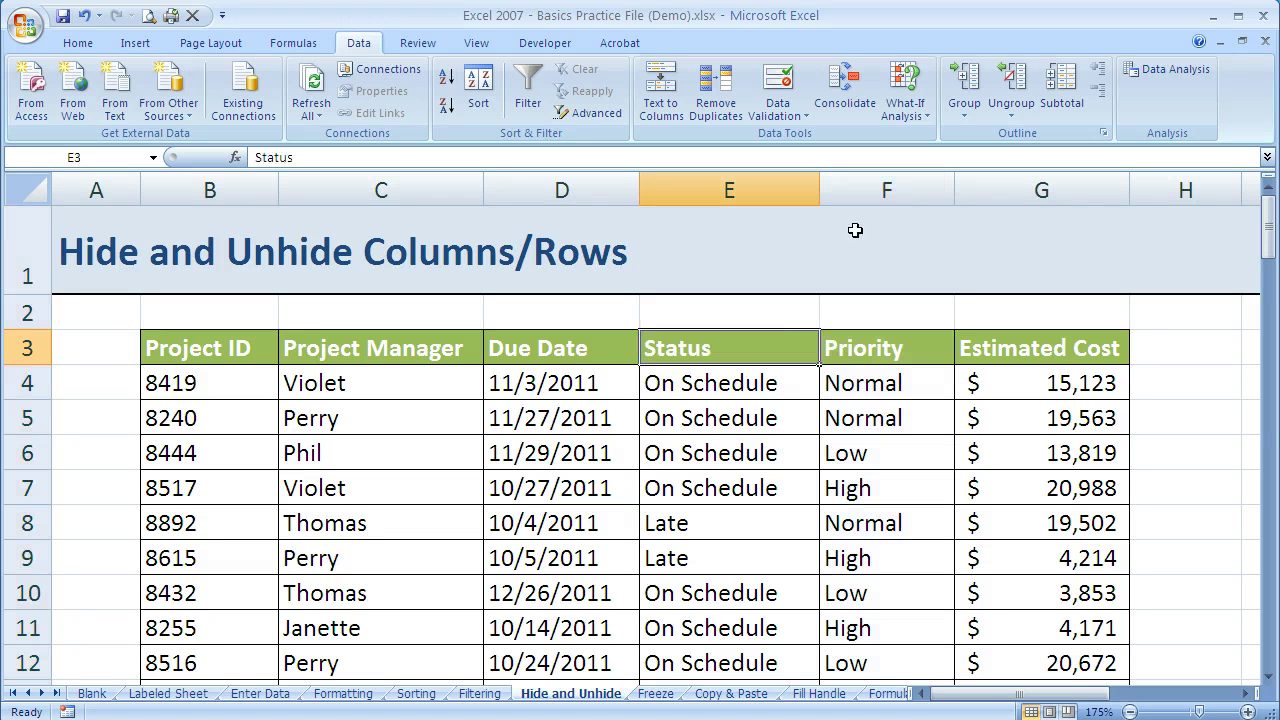
left_click(911, 188)
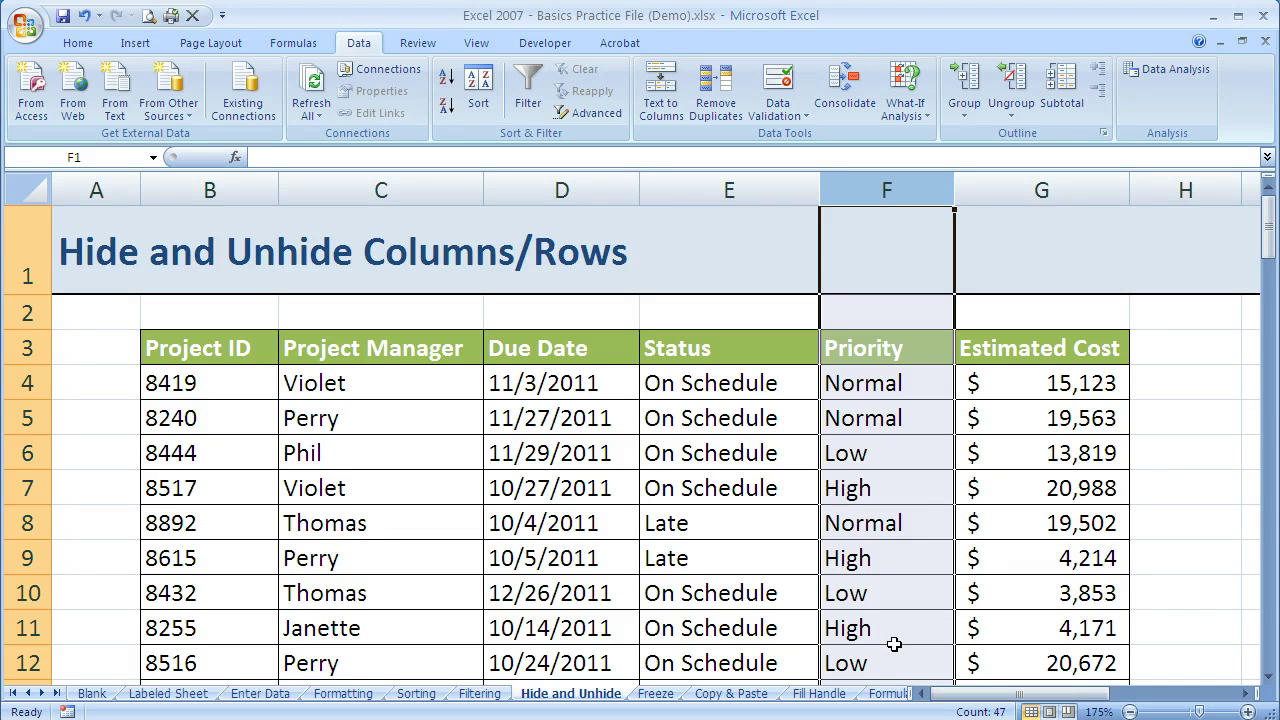
right_click(907, 188)
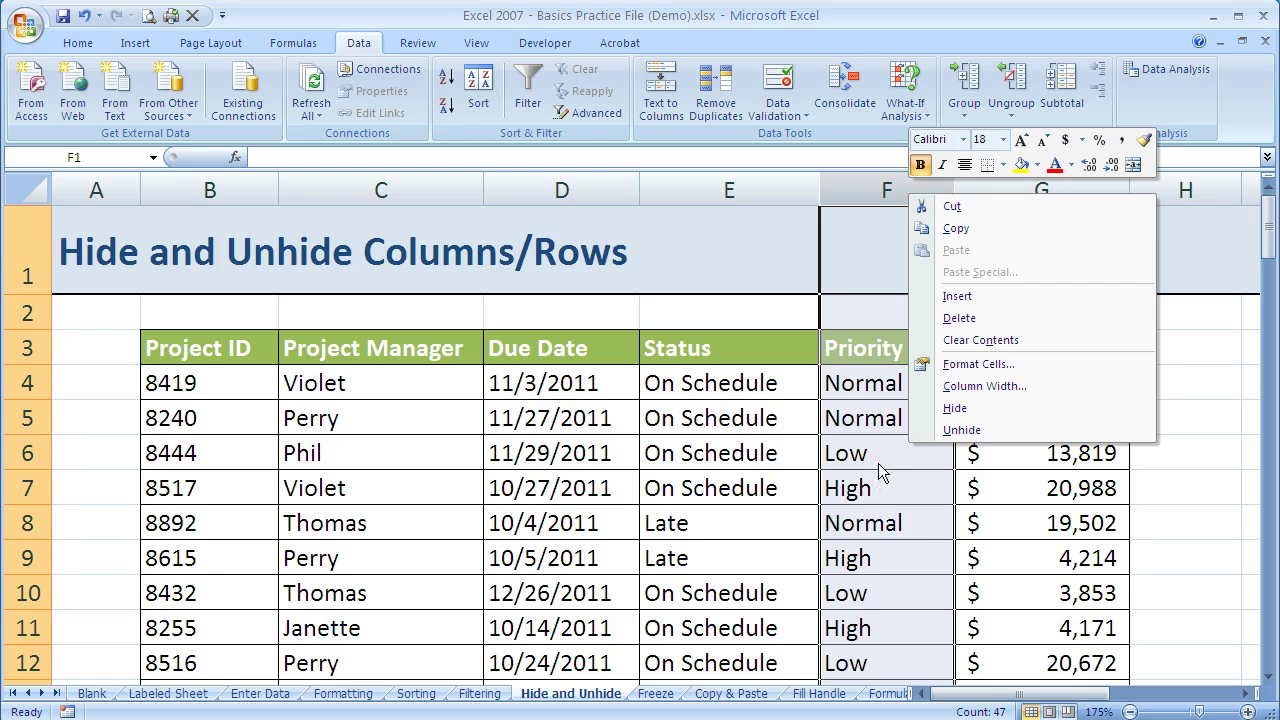
left_click(981, 416)
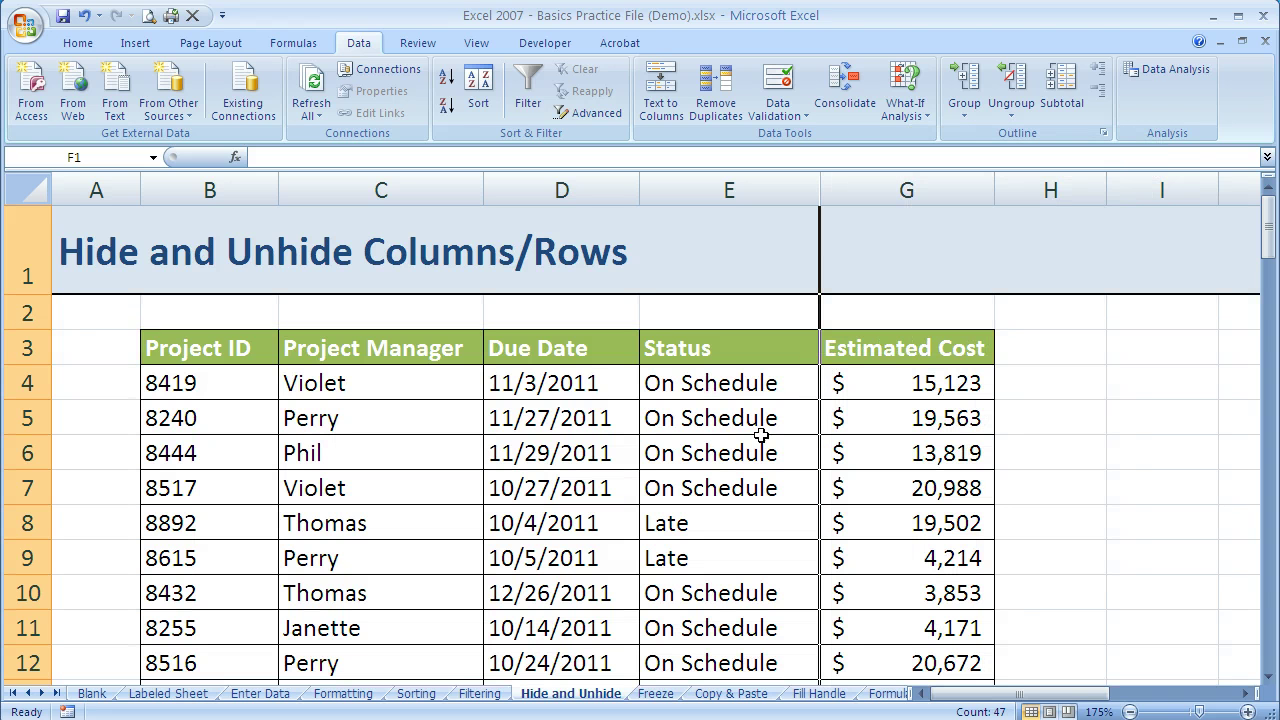
left_click(892, 424)
key("Left")
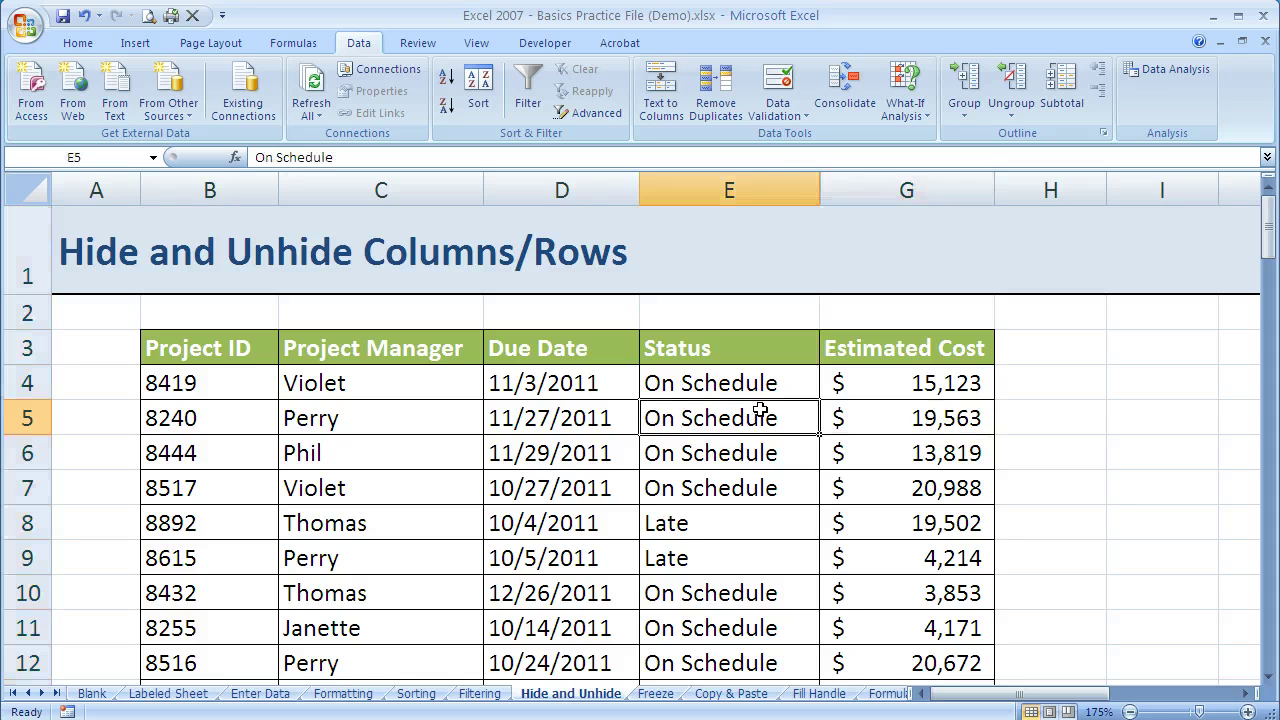
key("Right")
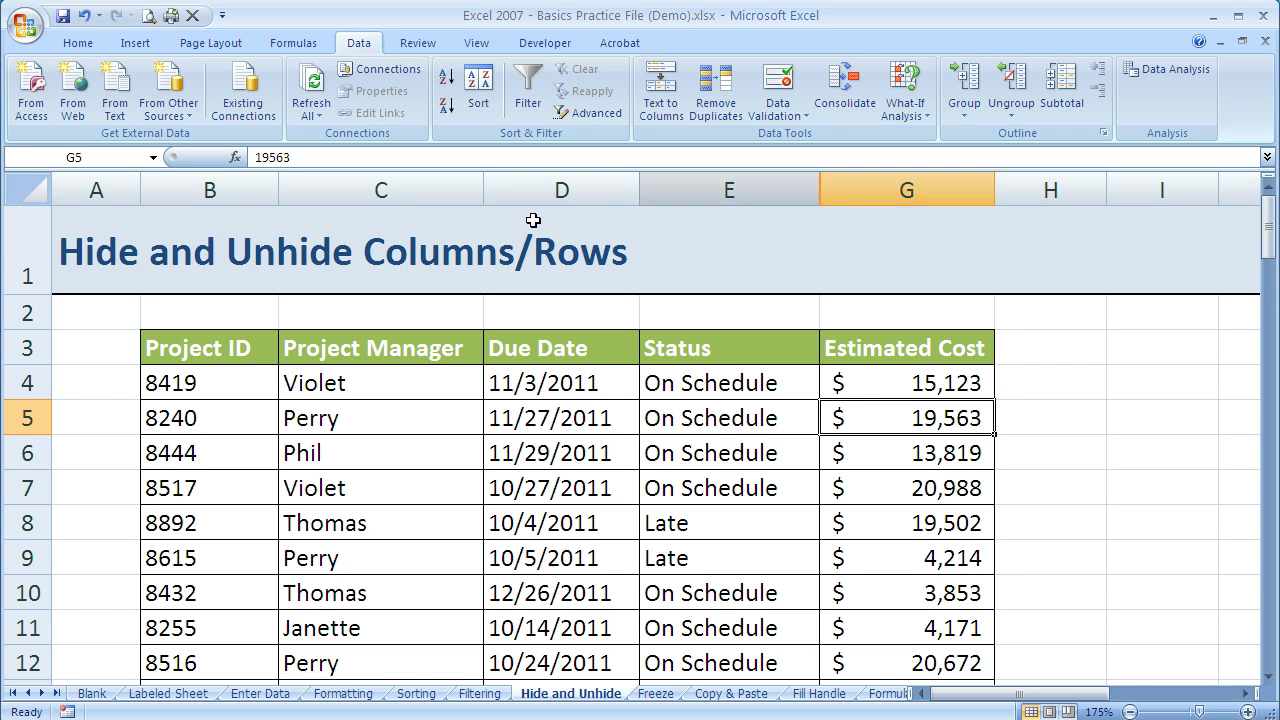
right_click(248, 190)
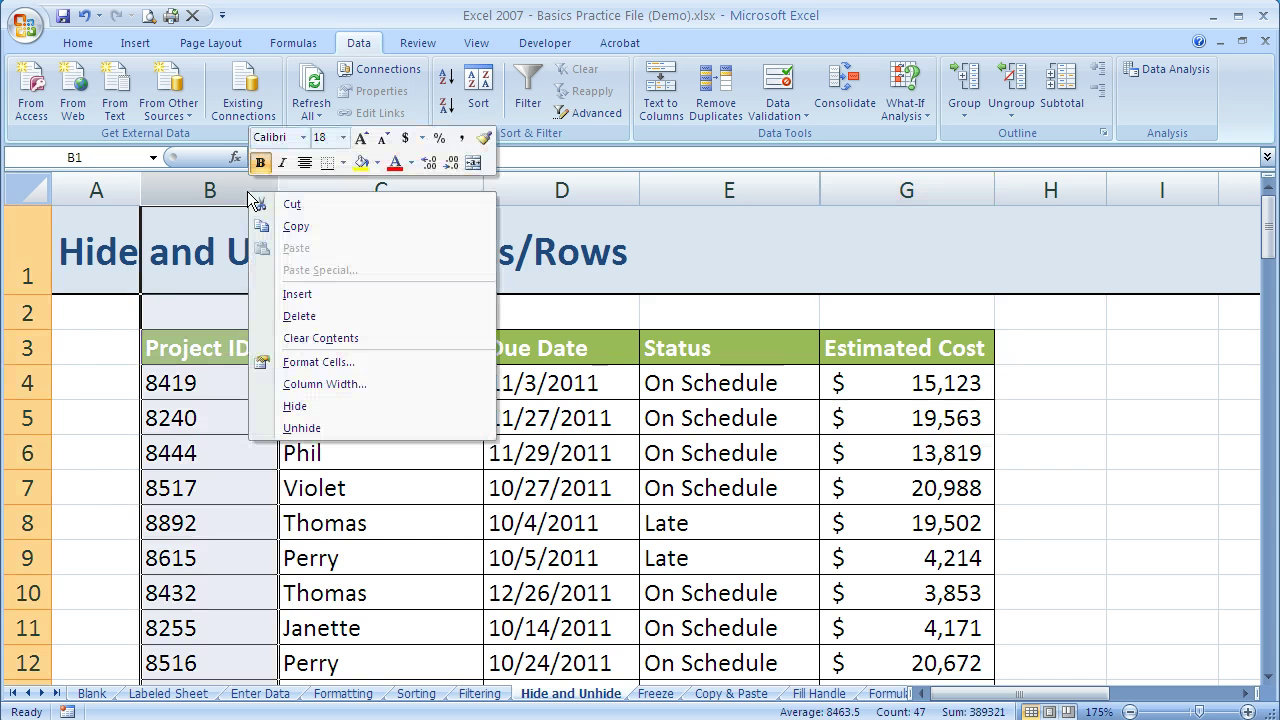
left_click(300, 316)
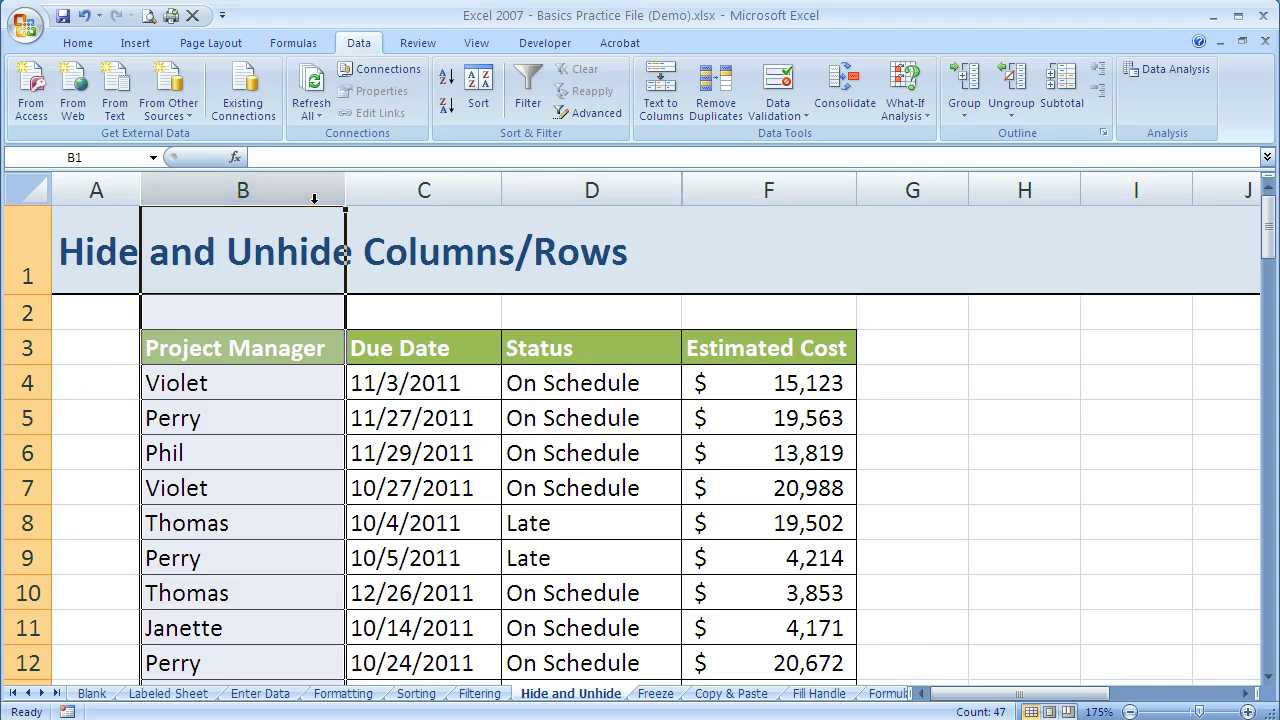
left_click(83, 15)
left_click(83, 15)
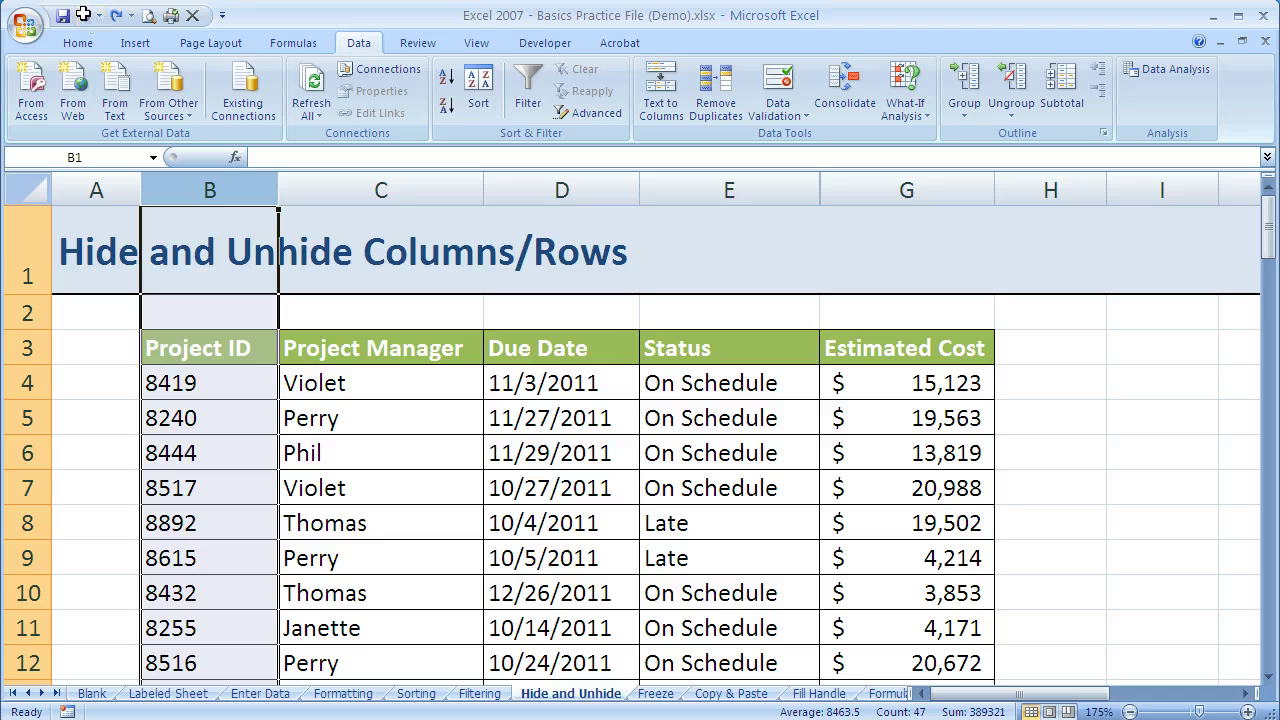
Select columns E through G across the hidden column and unhide Priority.
left_click(712, 372)
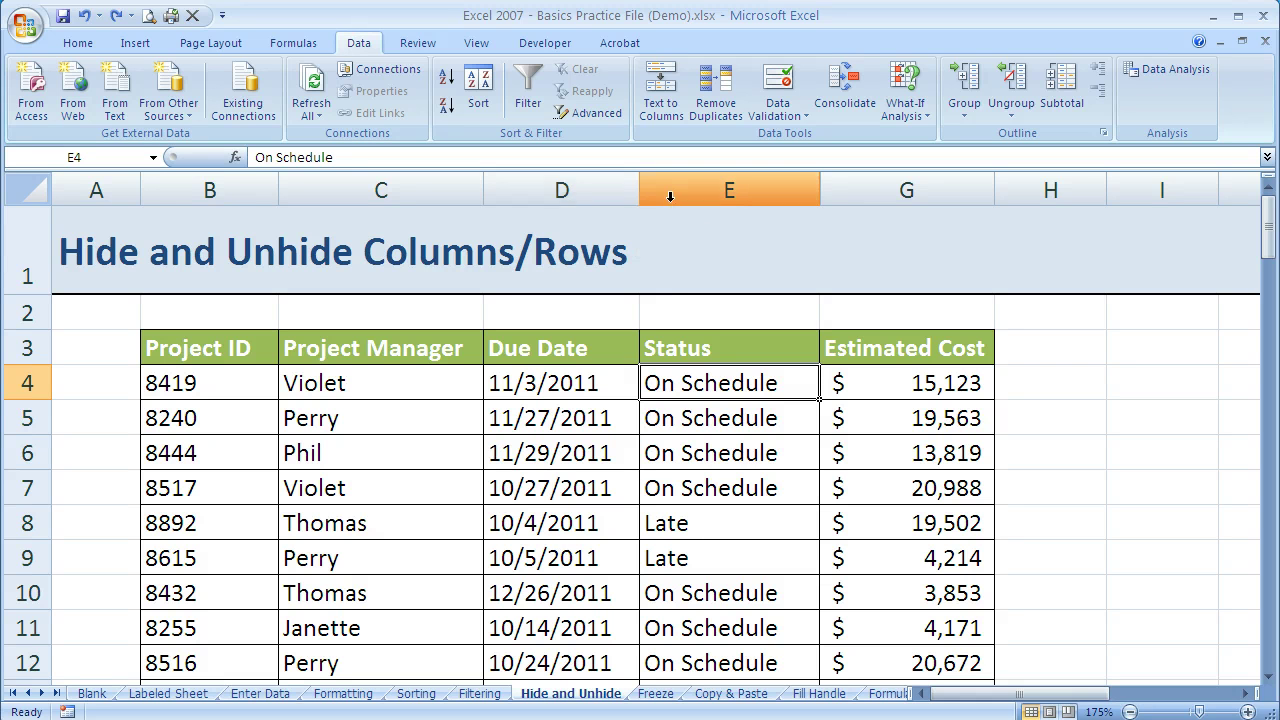
left_click(751, 190)
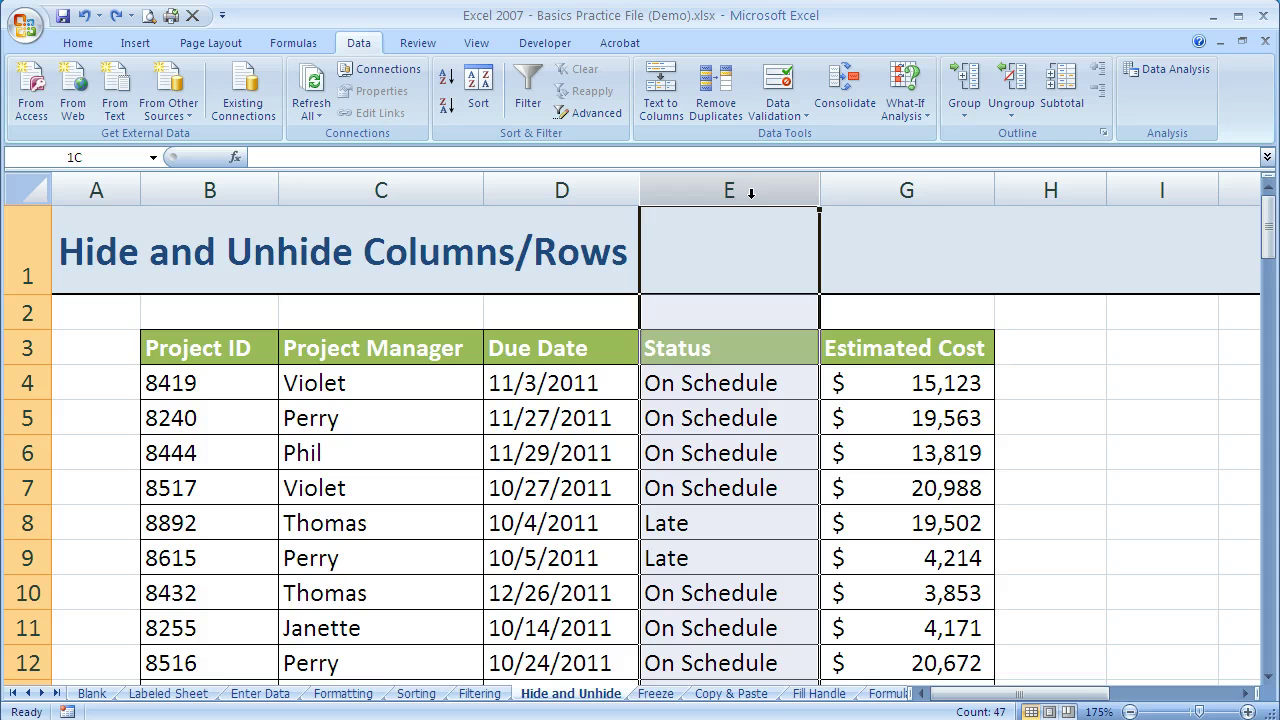
mouse_move(768, 192)
left_mouse_down()
mouse_move(820, 192)
mouse_move(785, 197)
left_mouse_up()
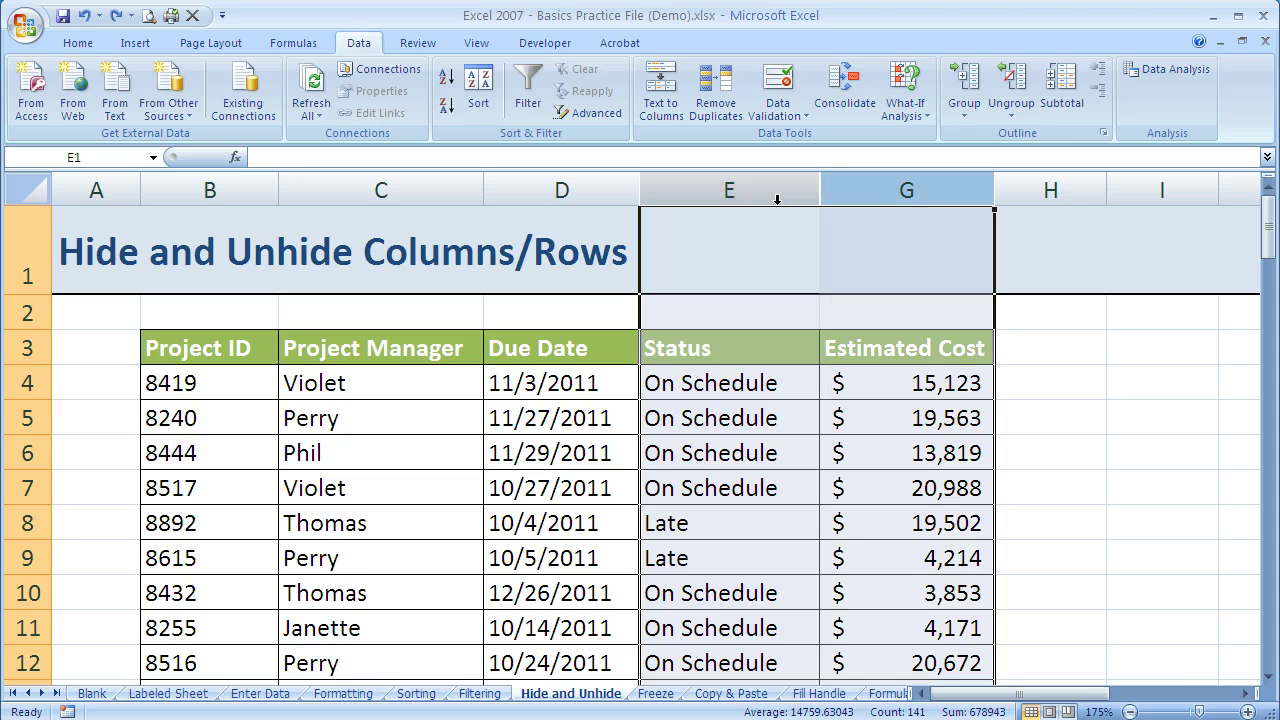
right_click(878, 192)
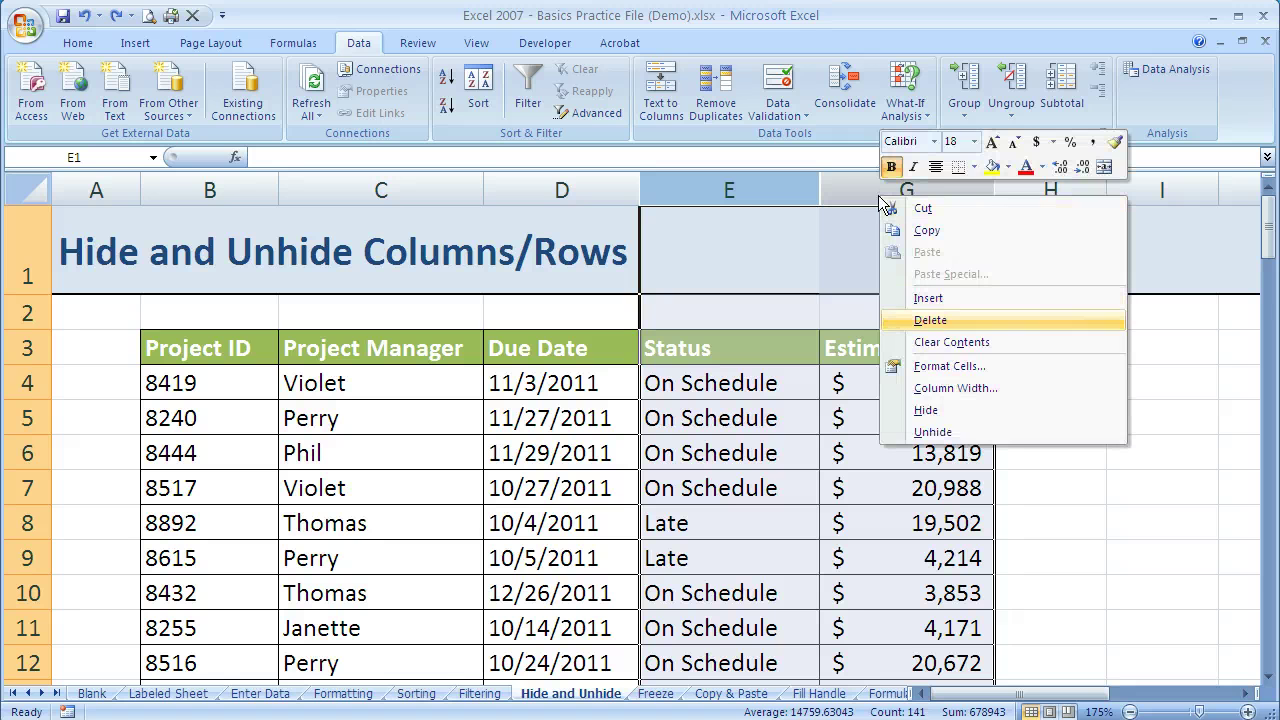
left_click(970, 432)
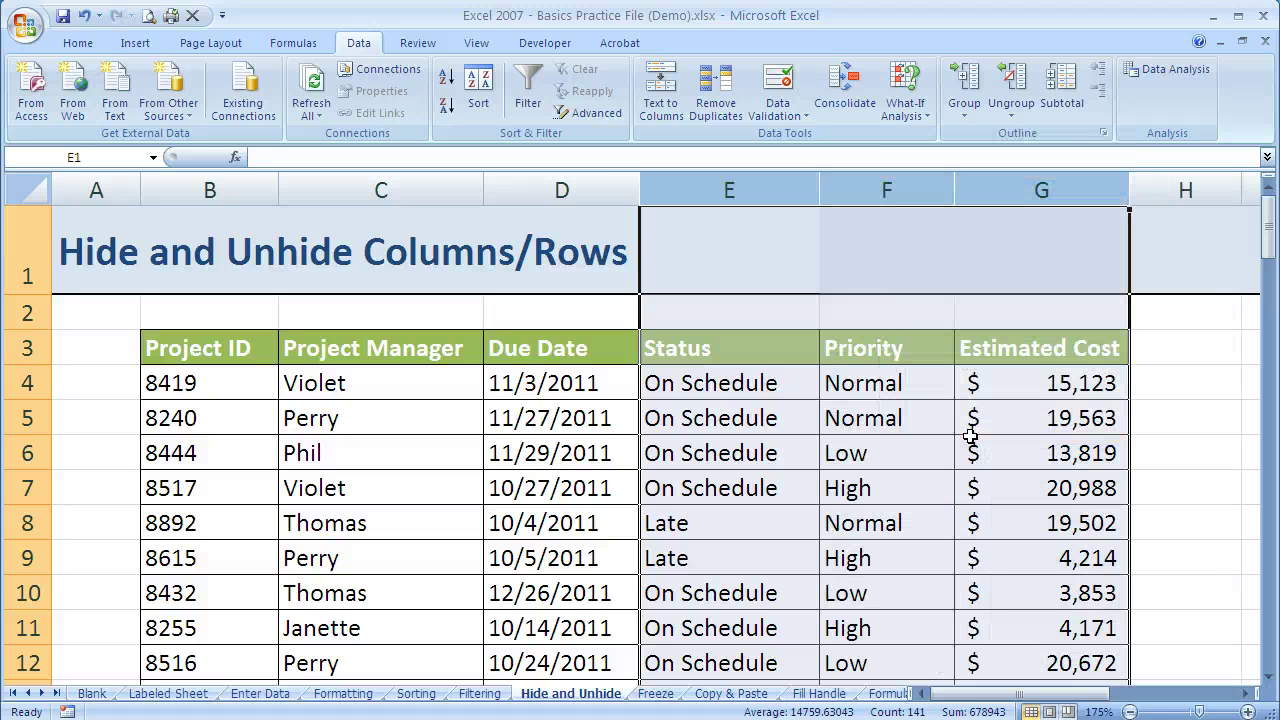
Reselect columns E to G, then clear the selection and pick cell B1.
left_click(878, 452)
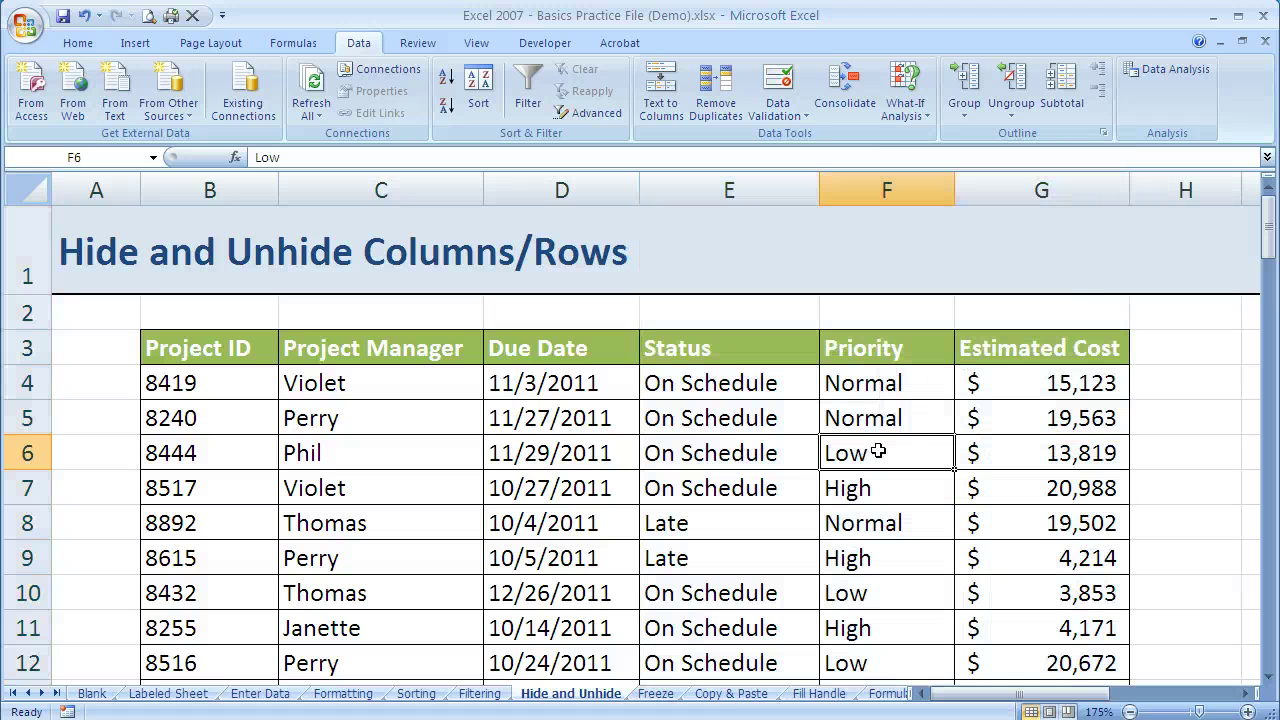
left_click_drag(737, 190, 1063, 215)
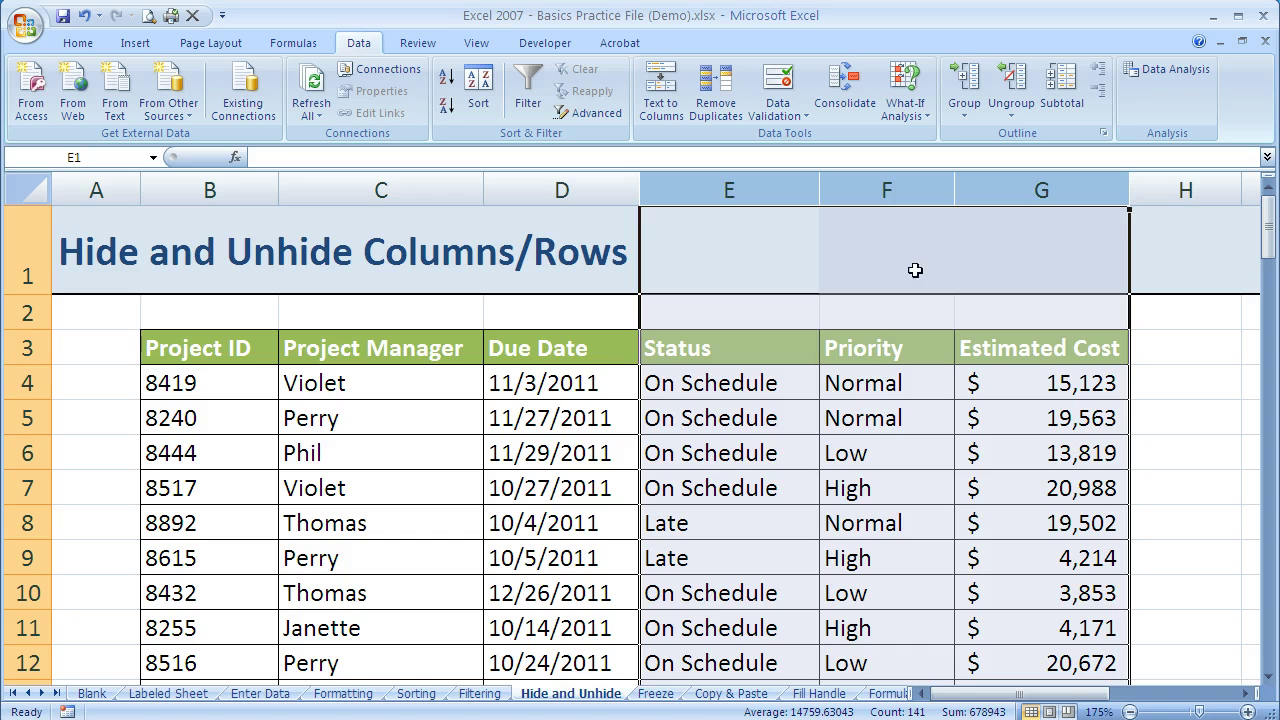
left_click(890, 390)
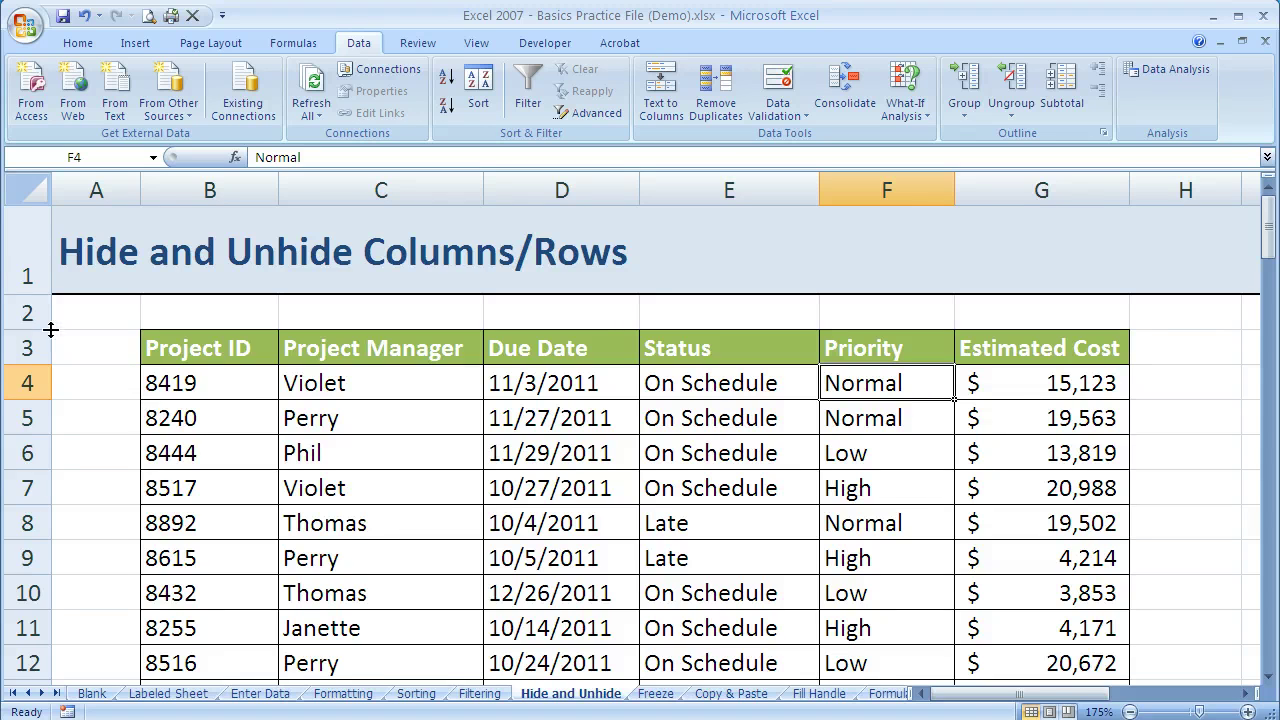
left_click(224, 238)
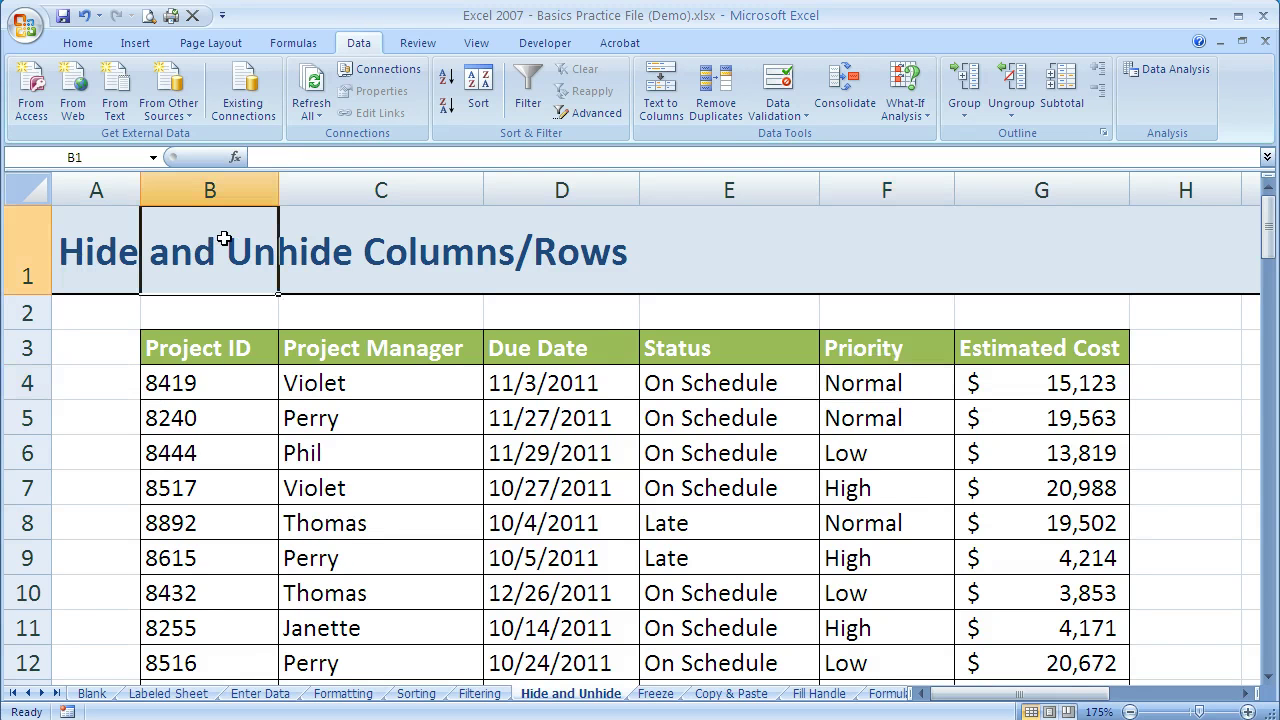
Delete title row 1, undo the deletion, then hide row 1 instead.
left_click(27, 259)
right_click(27, 259)
key("Down")
key("Down")
key("Down")
key("Down")
key("Return")
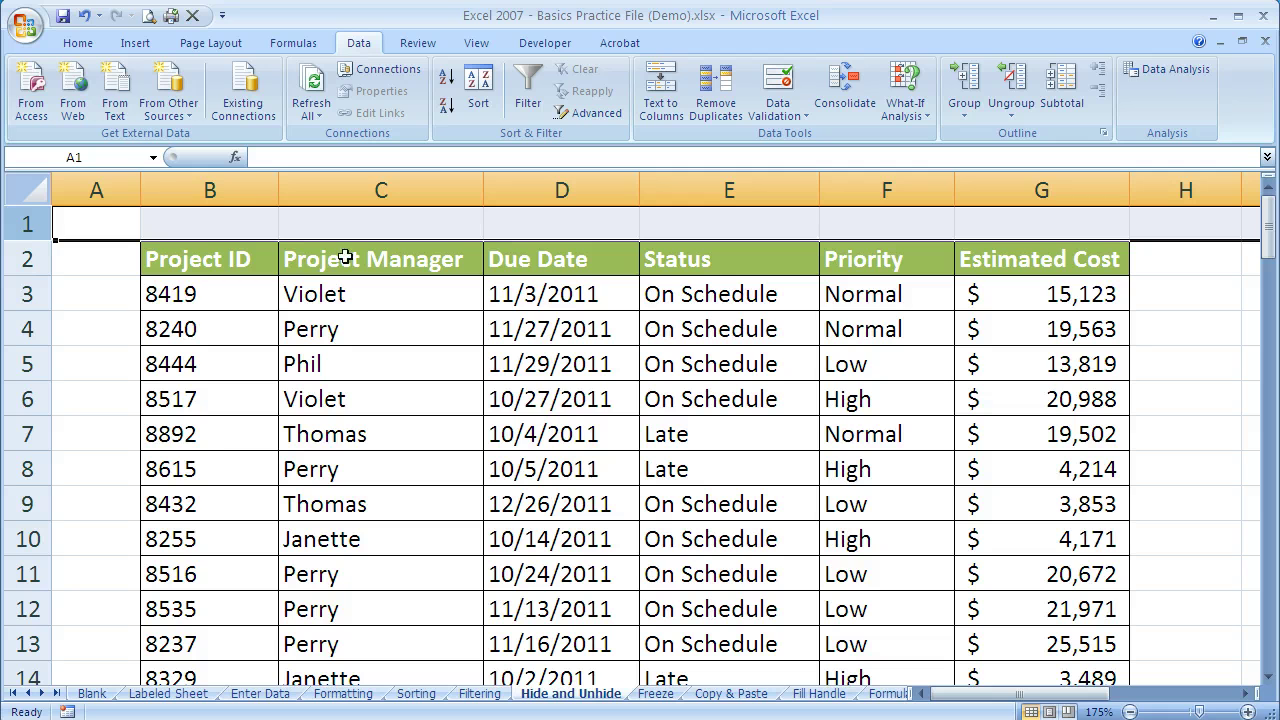
left_click(84, 15)
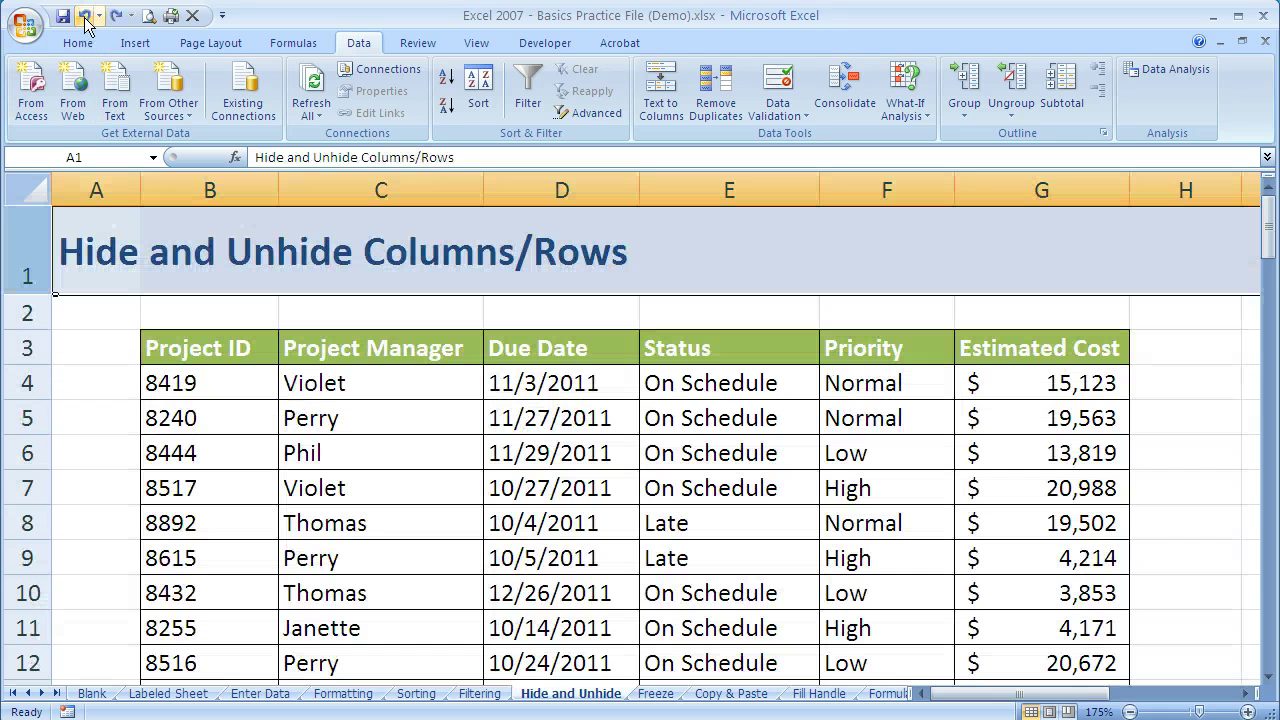
right_click(19, 256)
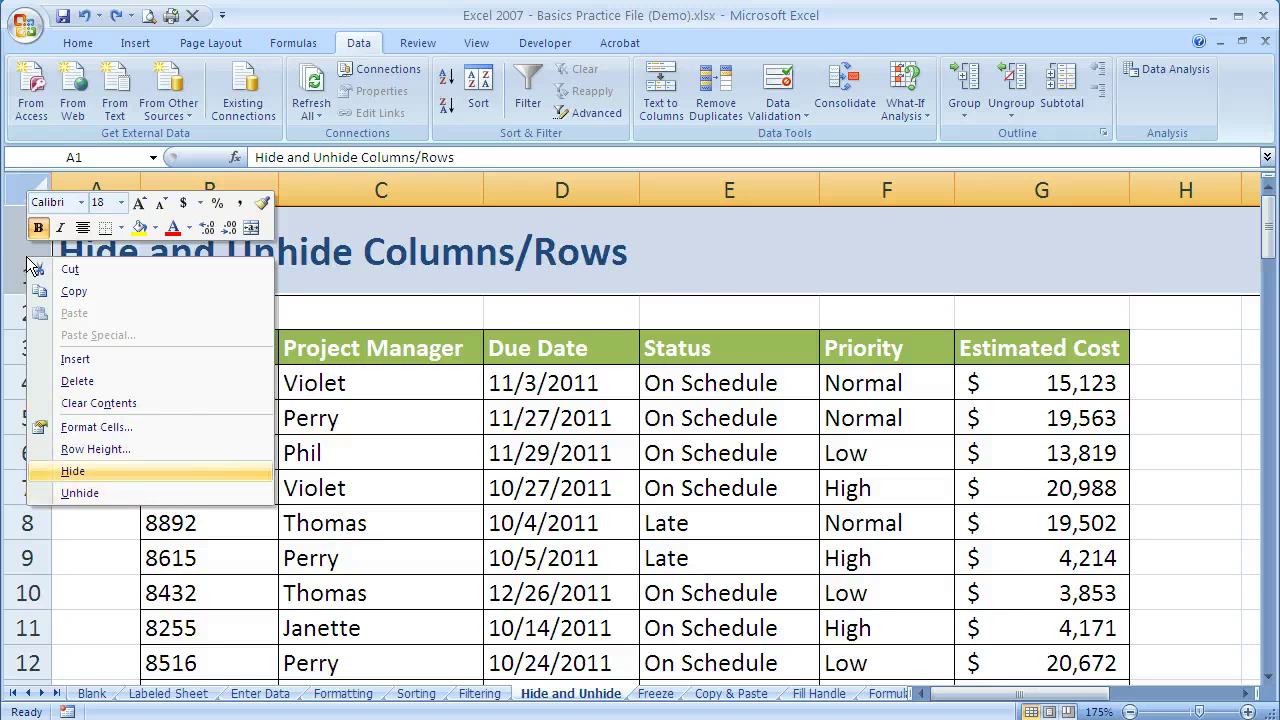
left_click(88, 476)
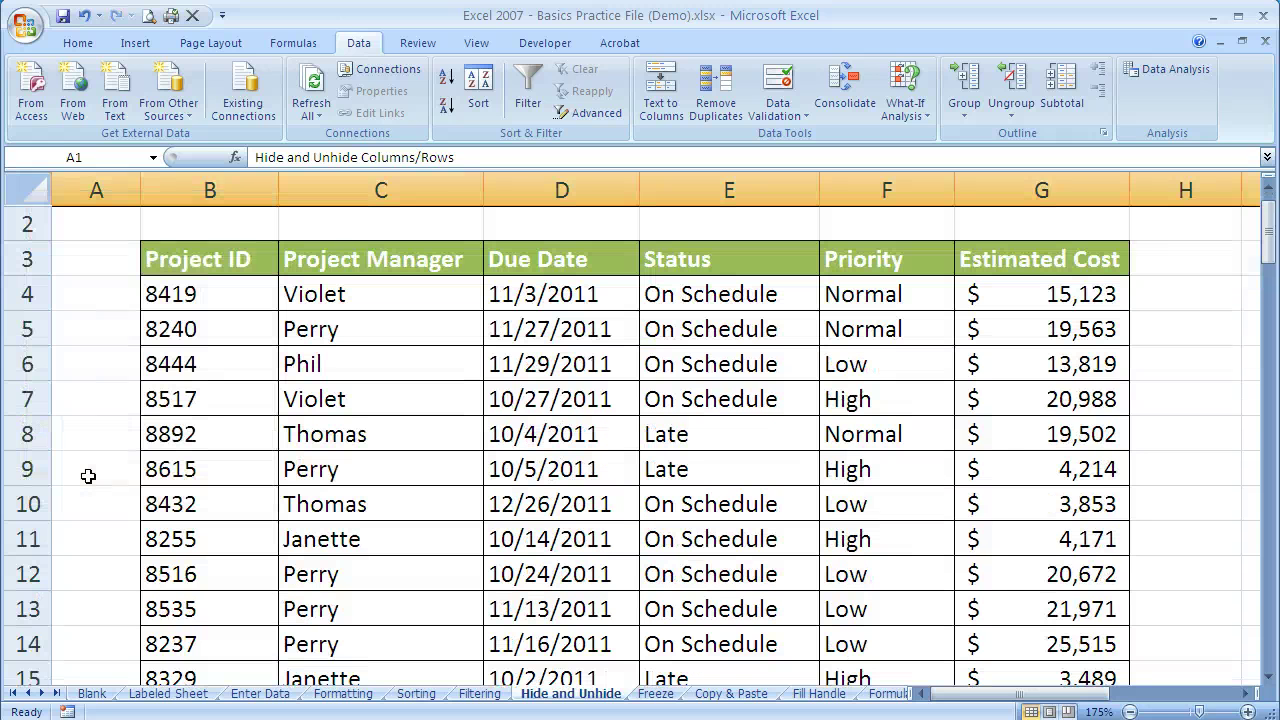
Try unhiding row 1 from row 2's own options, which leaves the title hidden.
scroll(137, 277, "down", 1)
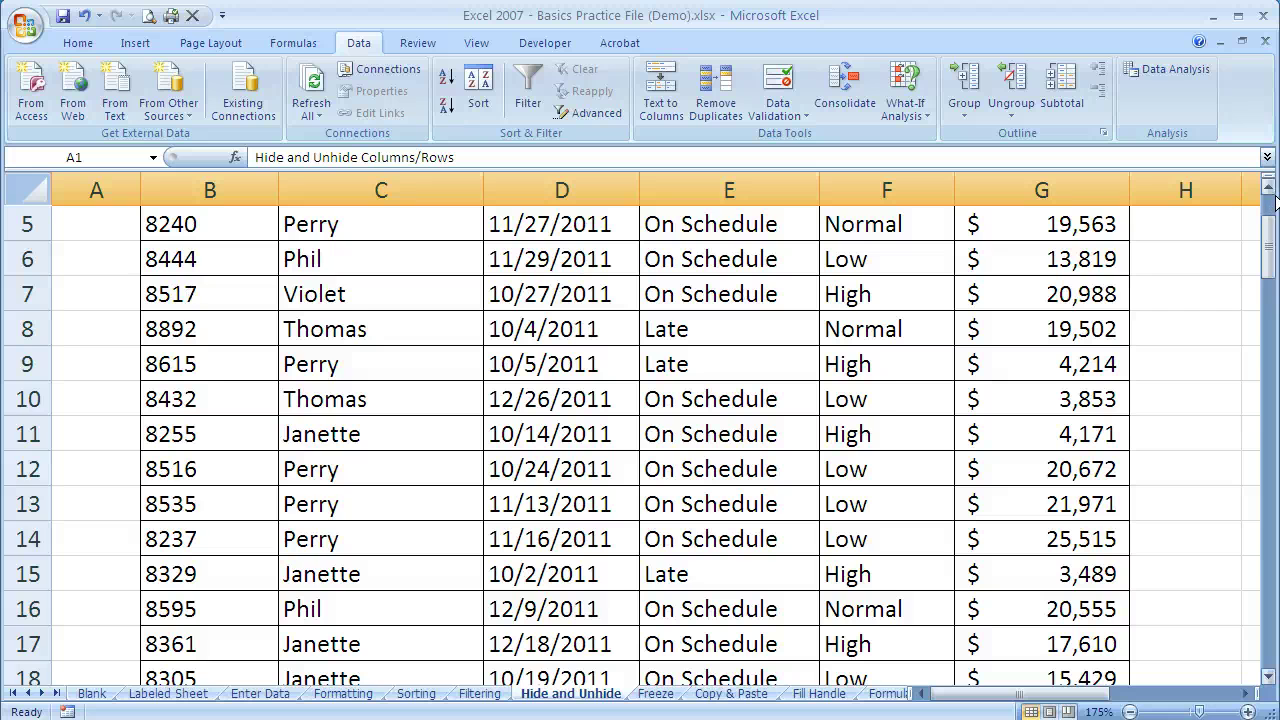
scroll(1276, 200, "up", 1)
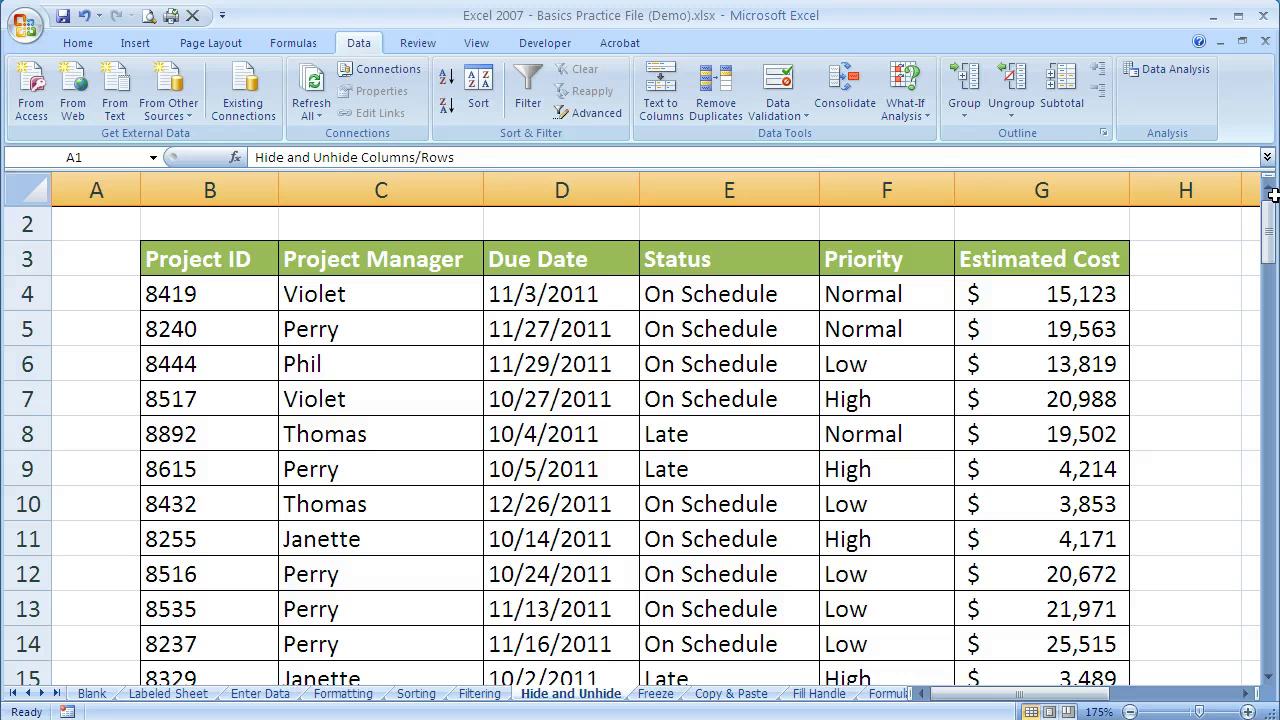
double_click(1272, 193)
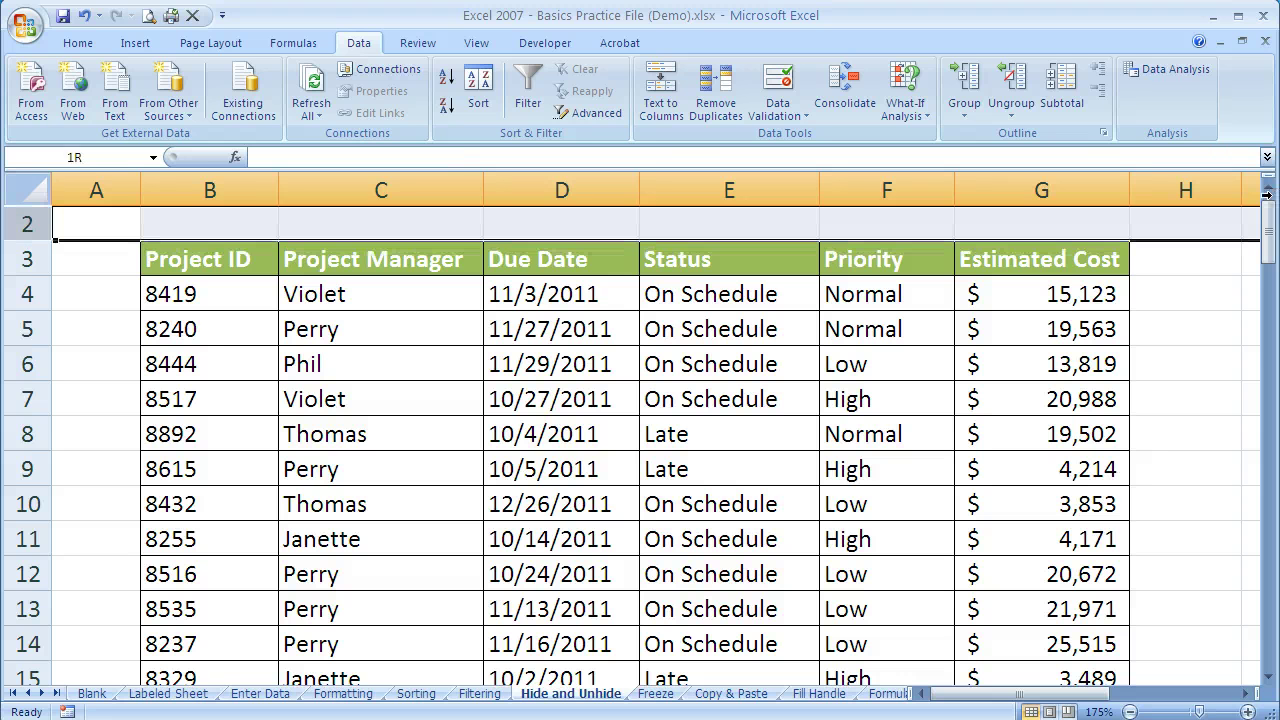
left_click(24, 224)
right_click(27, 224)
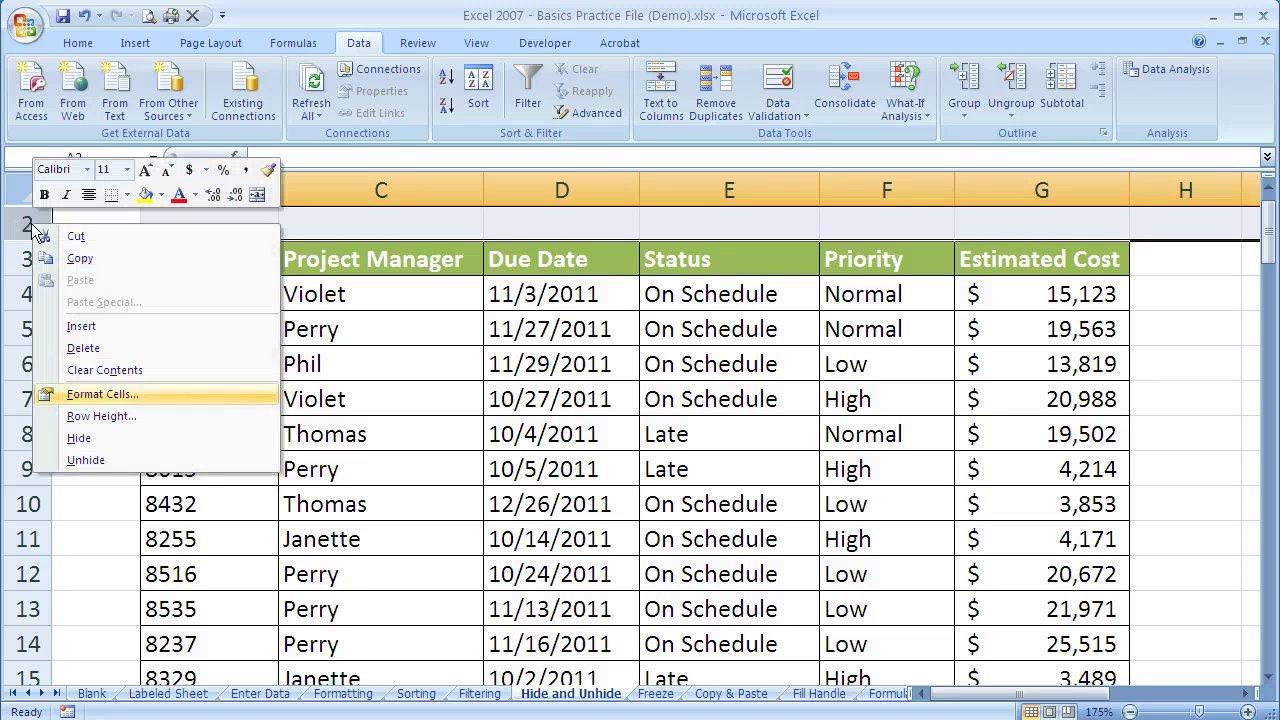
left_click(81, 466)
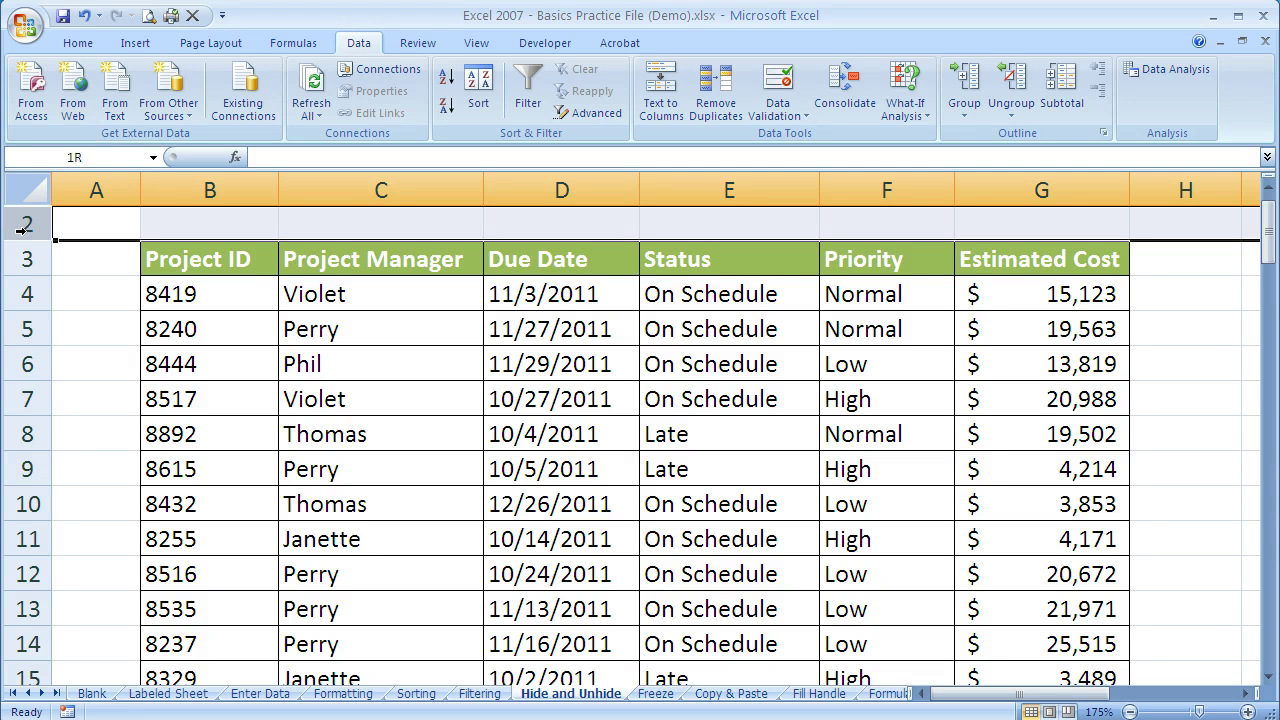
Select row 2 together with hidden row 1 and unhide the title row.
left_click_drag(27, 204, 30, 176)
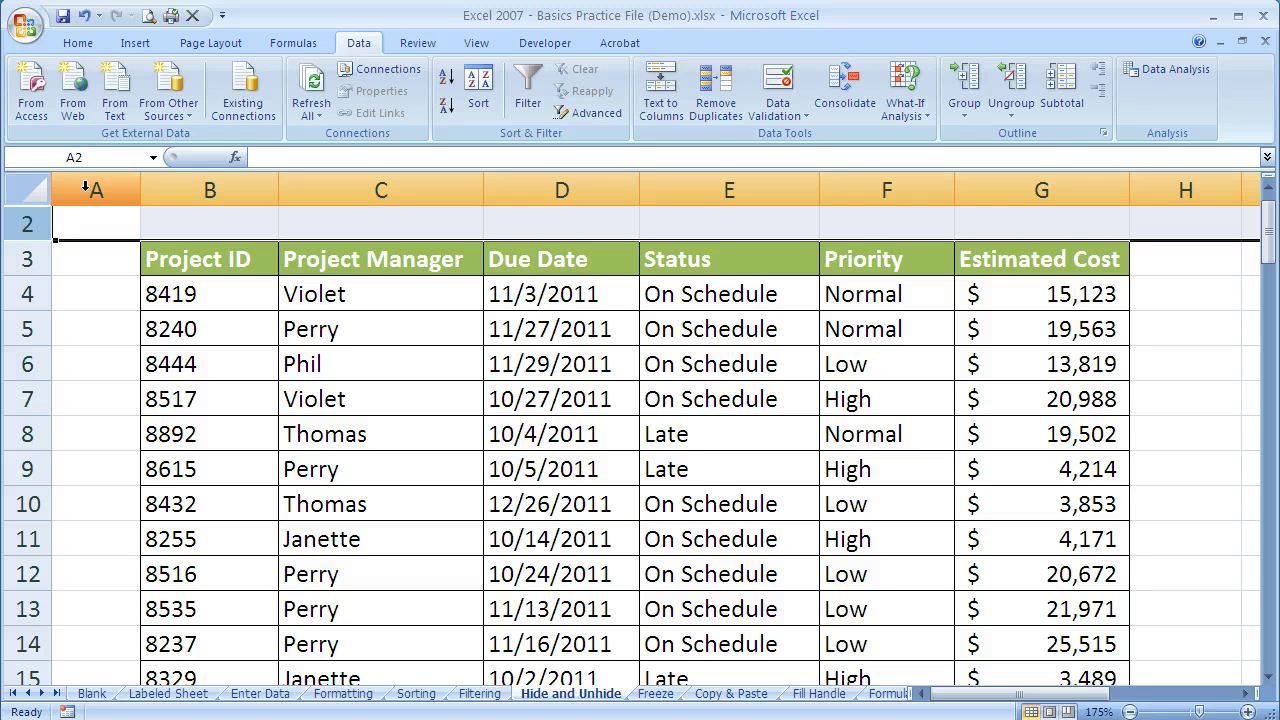
right_click(25, 226)
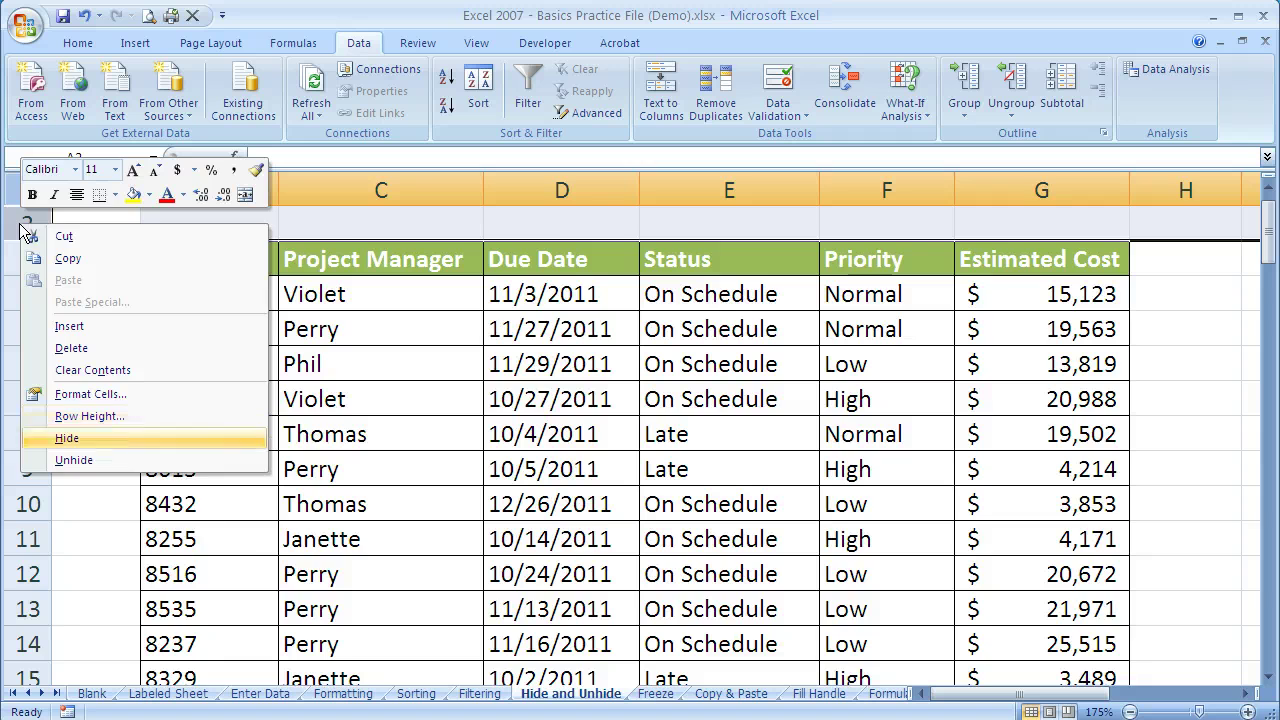
left_click(81, 459)
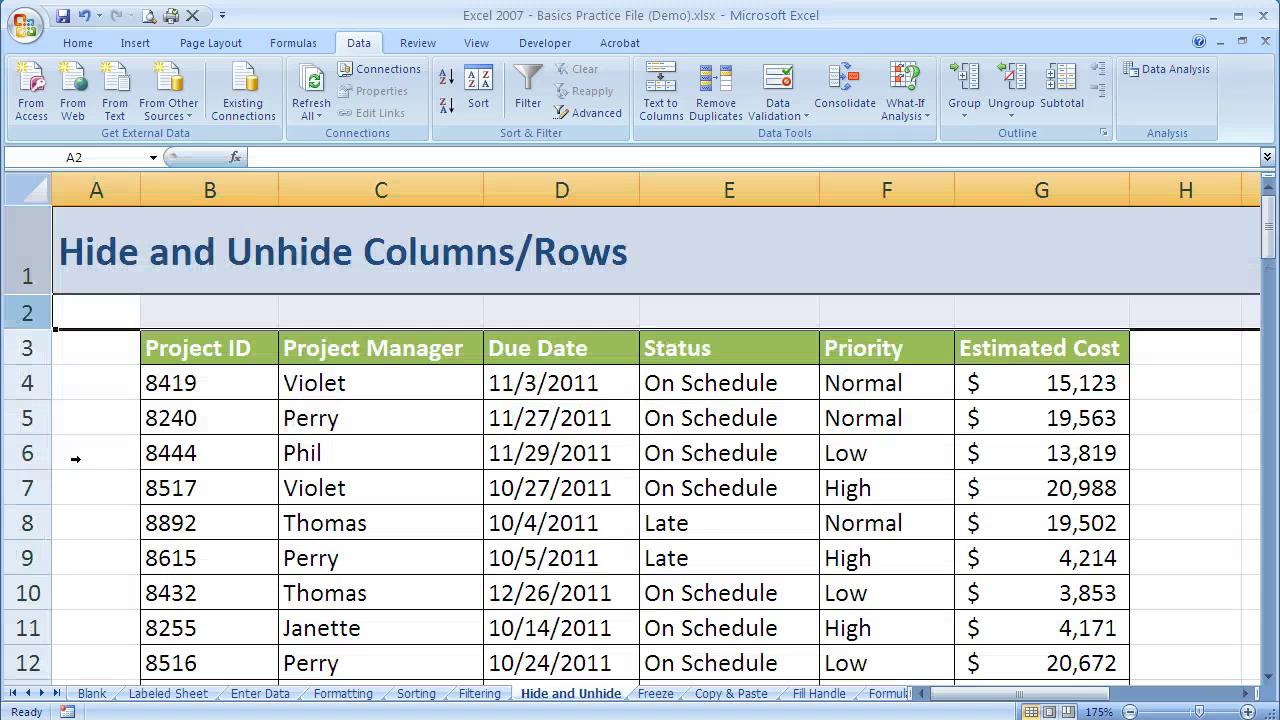
Select columns C through E and hide Project Manager, Due Date and Status.
left_click(44, 270)
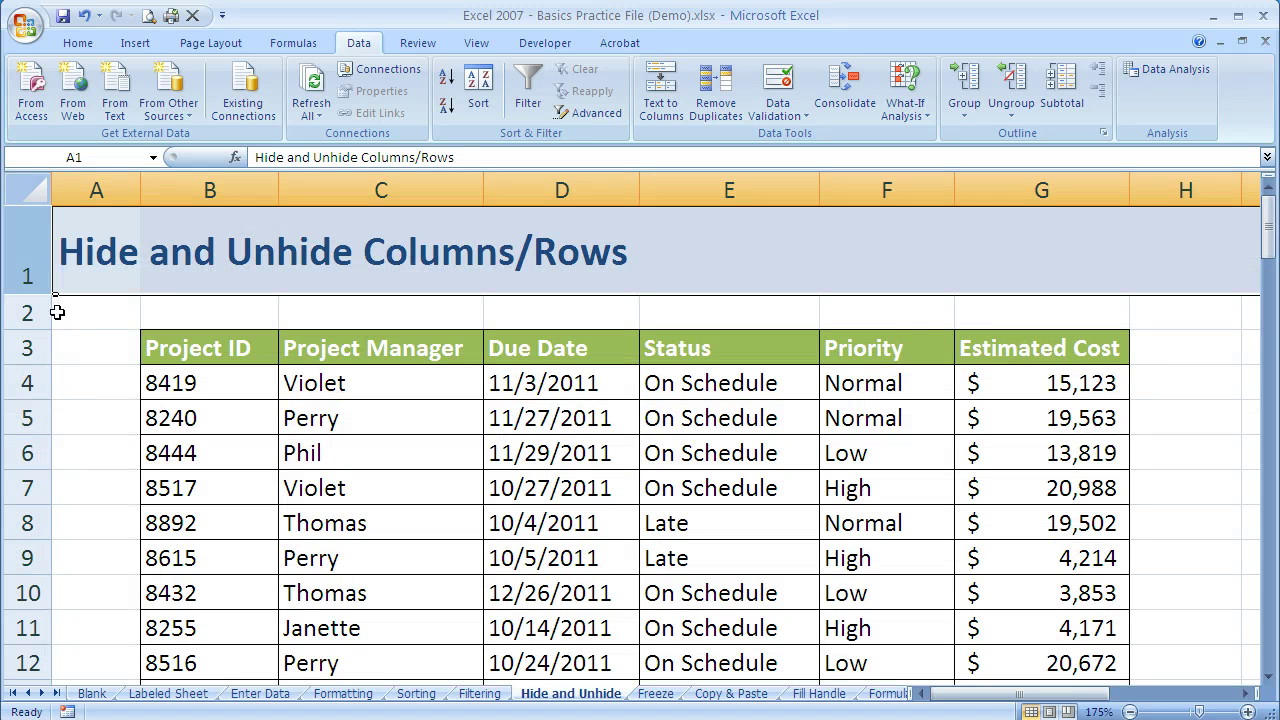
left_click(66, 313)
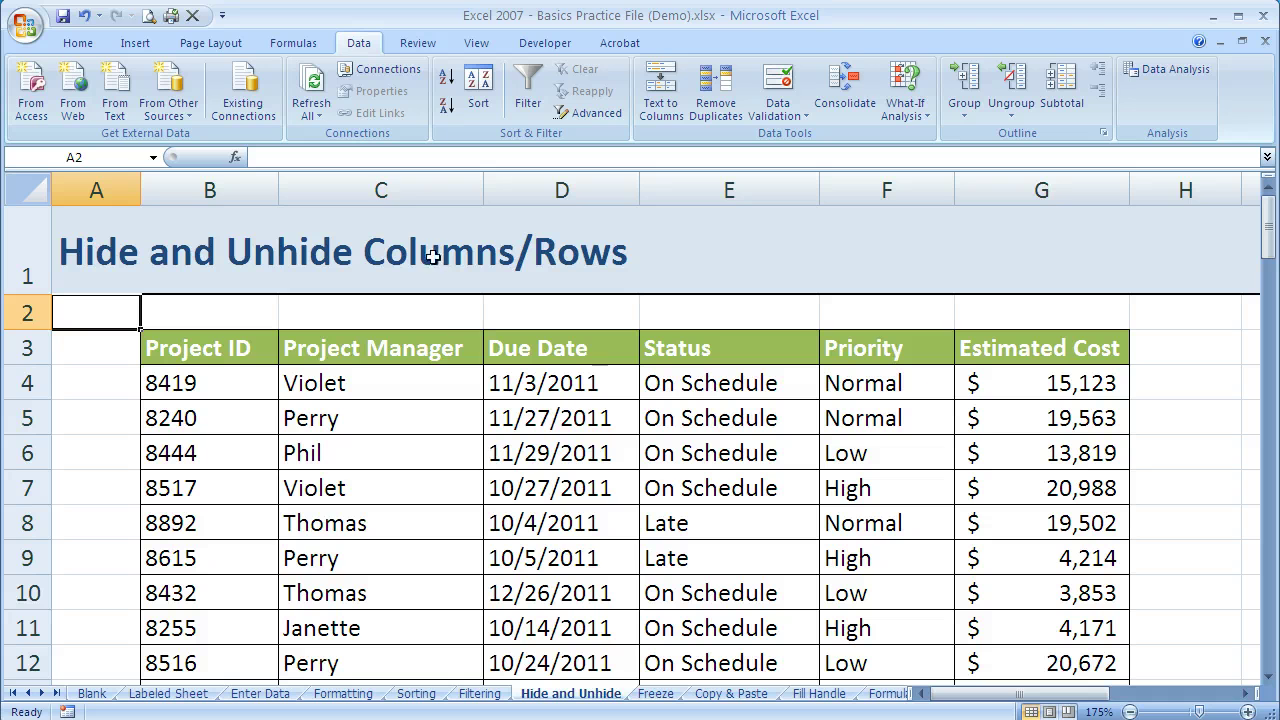
left_click(382, 190)
left_click_drag(382, 190, 695, 204)
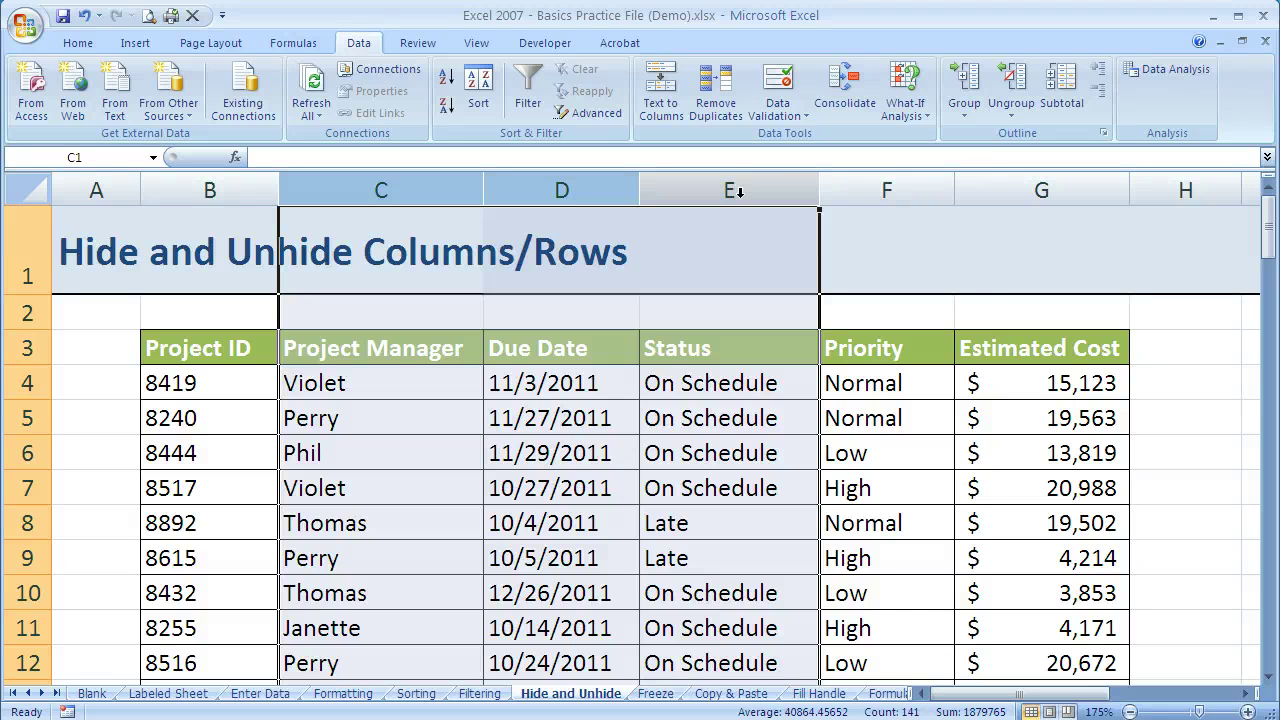
right_click(738, 193)
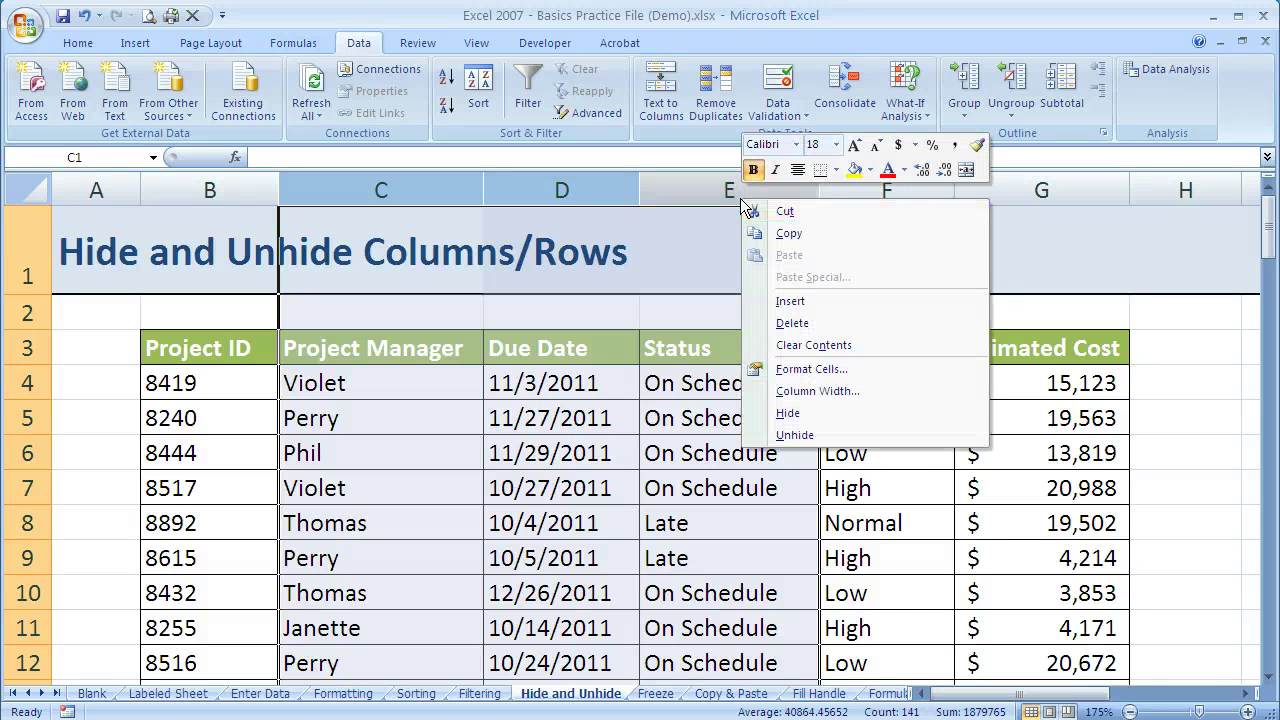
left_click(786, 413)
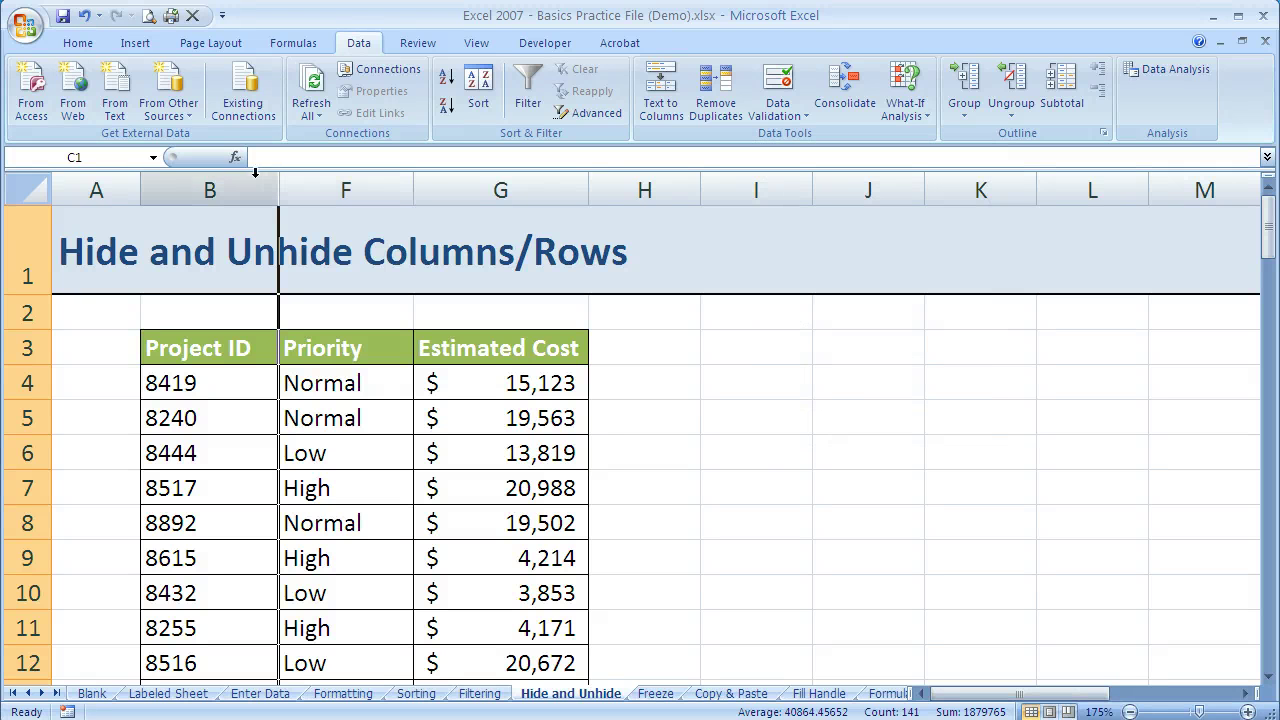
Select columns B through F and unhide columns C, D and E.
left_click_drag(220, 180, 340, 184)
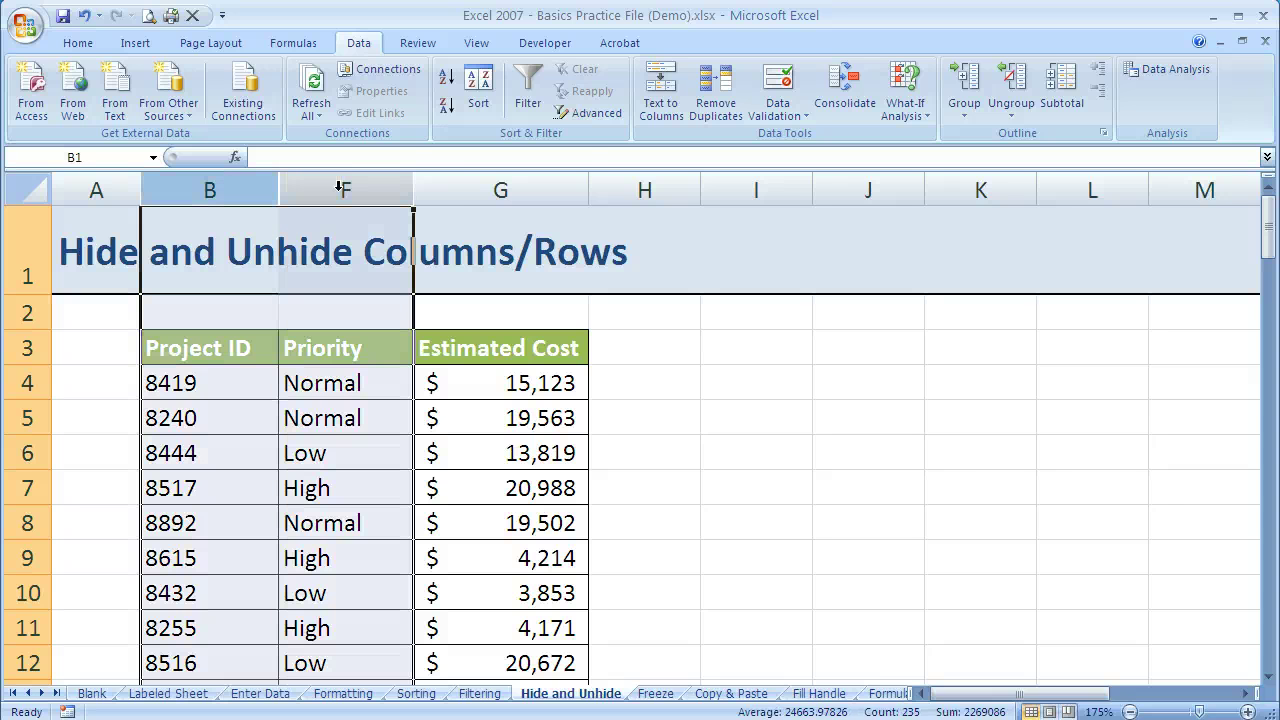
right_click(341, 190)
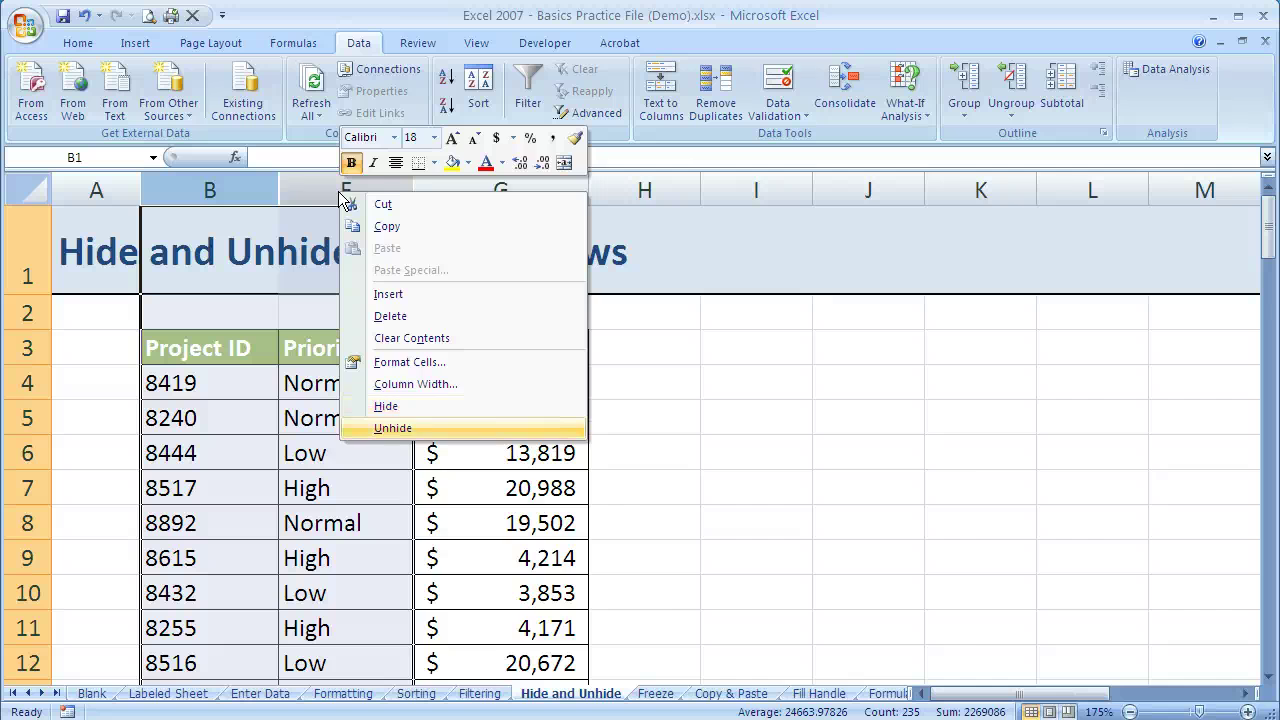
left_click(403, 428)
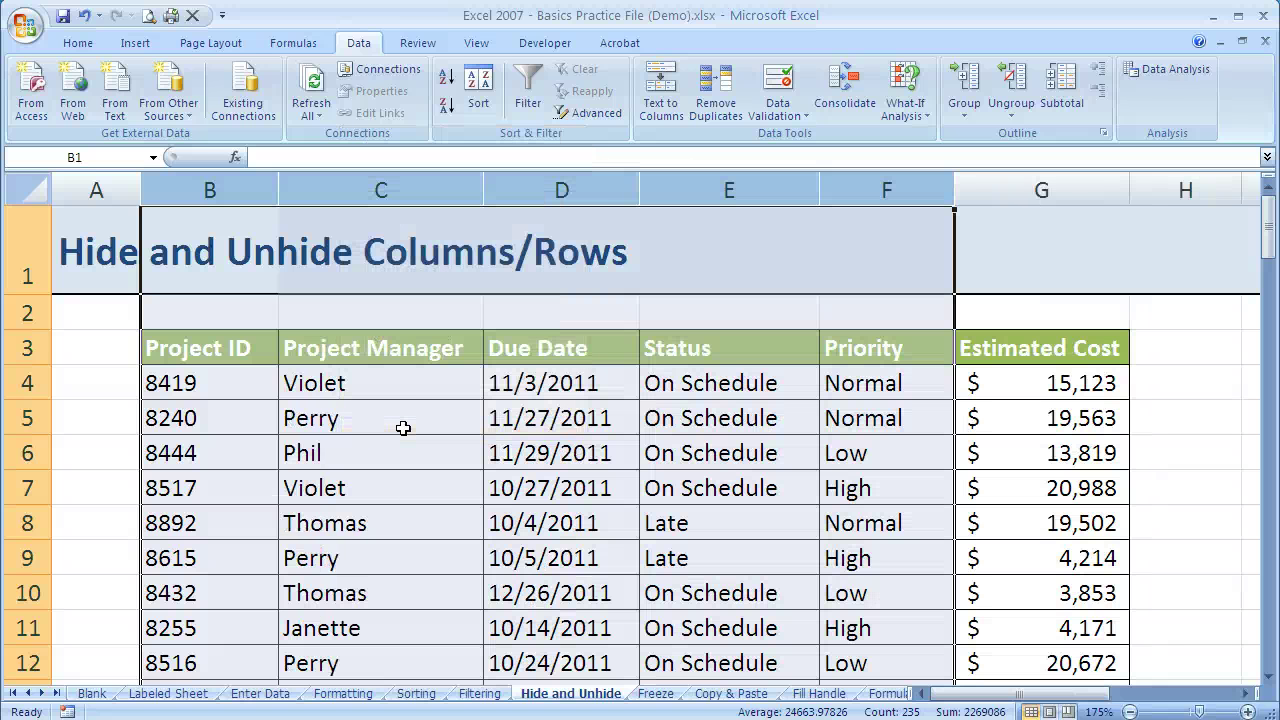
left_click(403, 428)
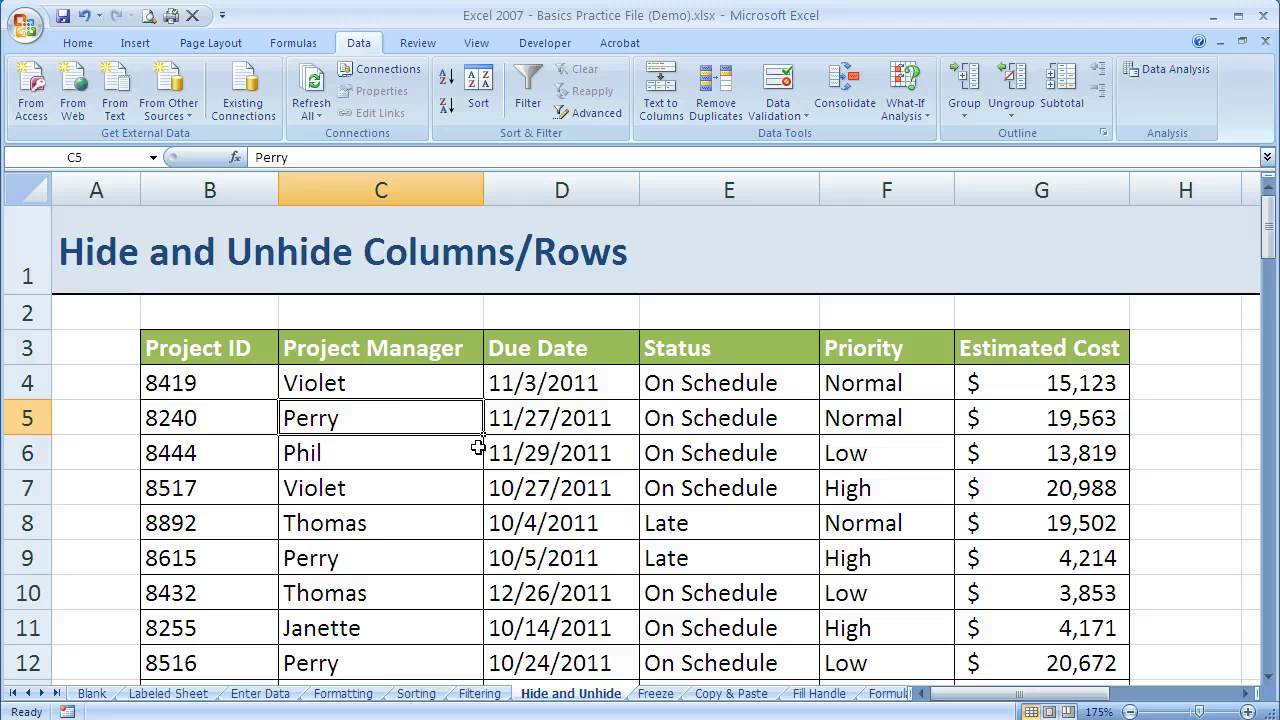
left_click(41, 191)
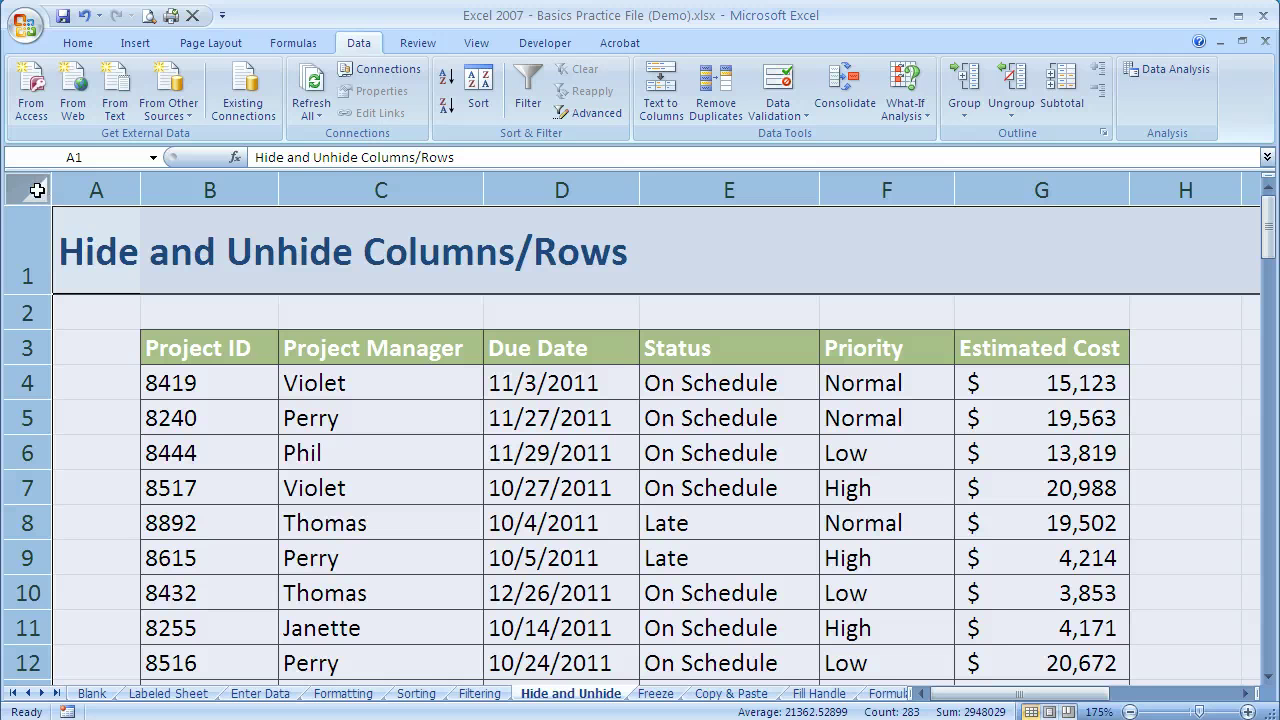
scroll(845, 395, "down", 5)
scroll(835, 380, "down", 10)
scroll(829, 366, "up", 15)
right_click(32, 195)
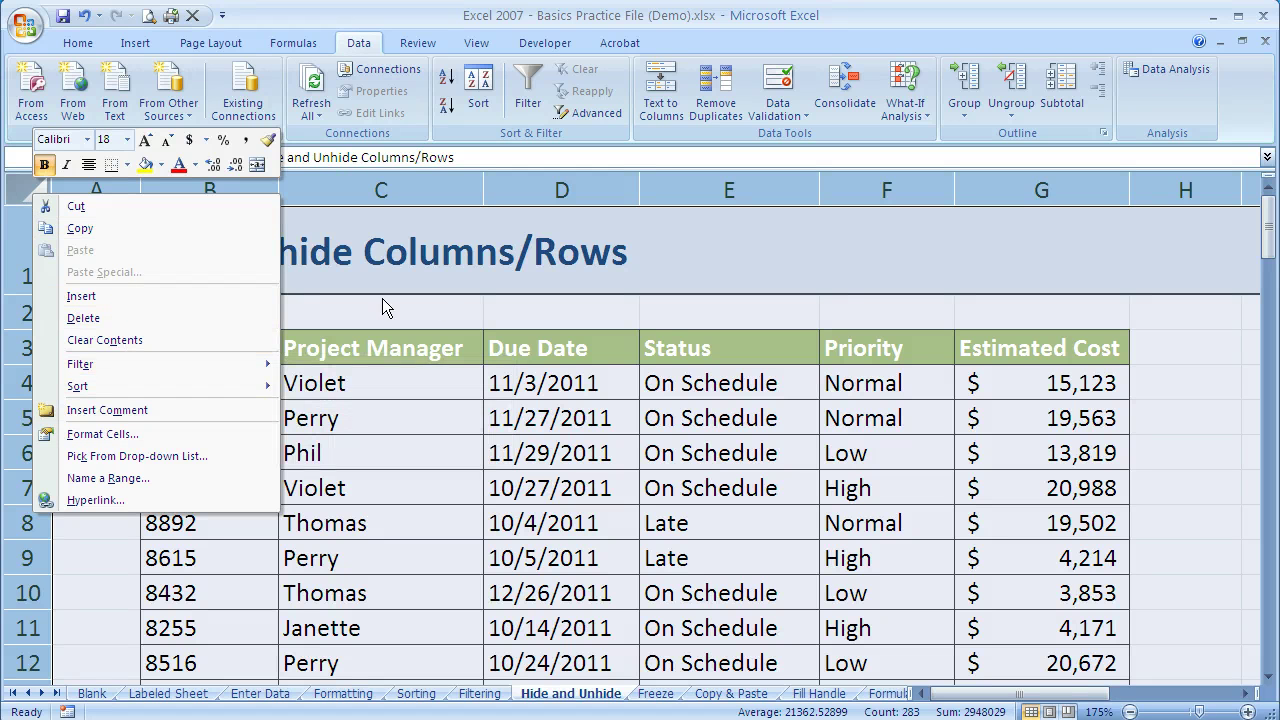
right_click(408, 190)
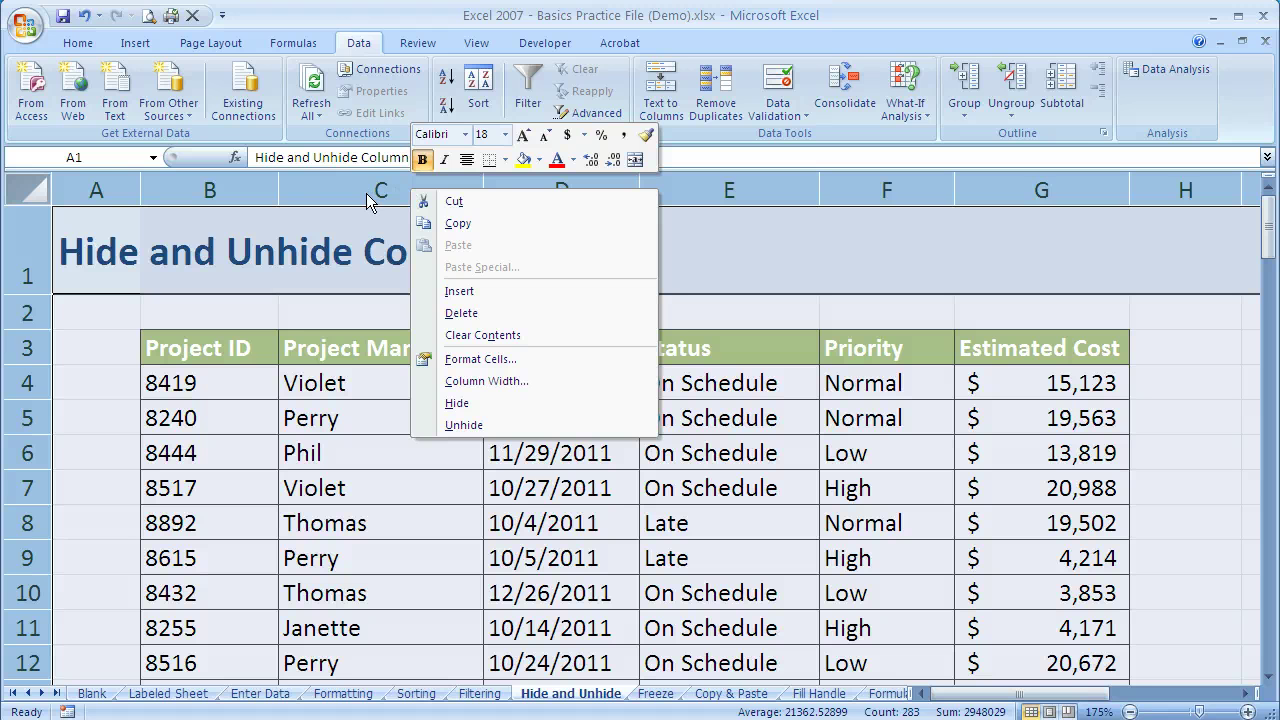
left_click(514, 425)
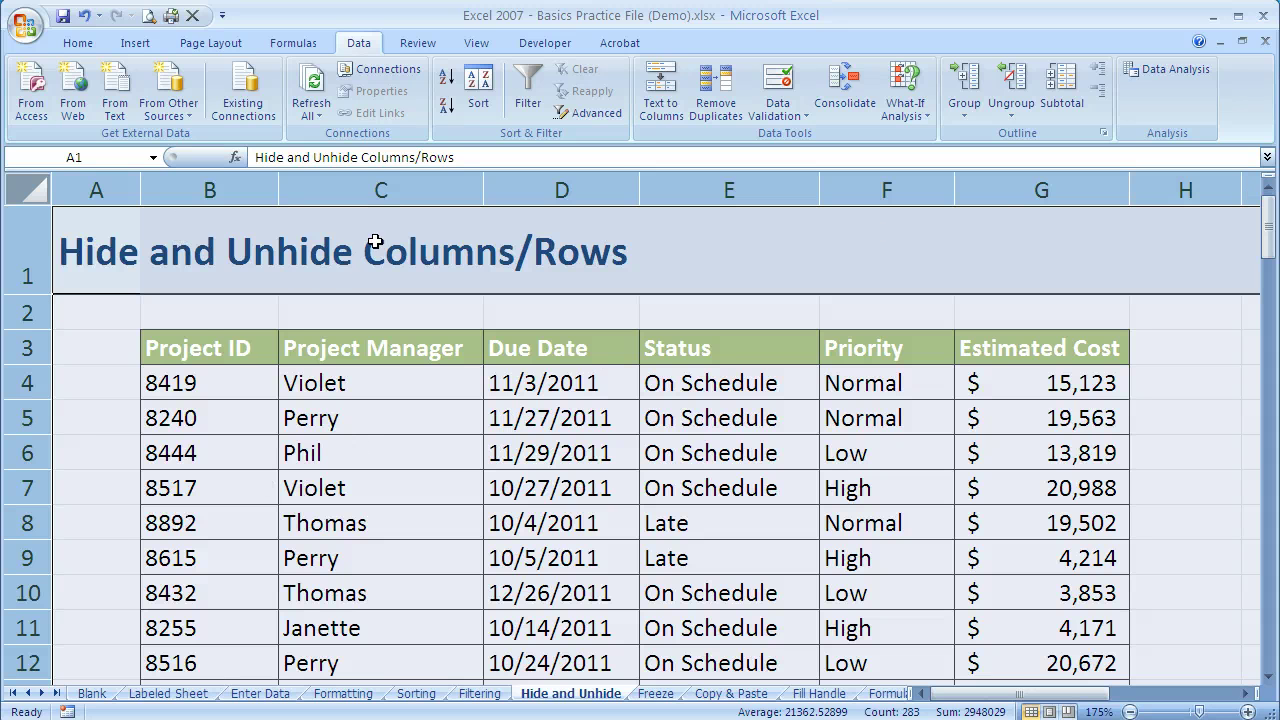
right_click(24, 347)
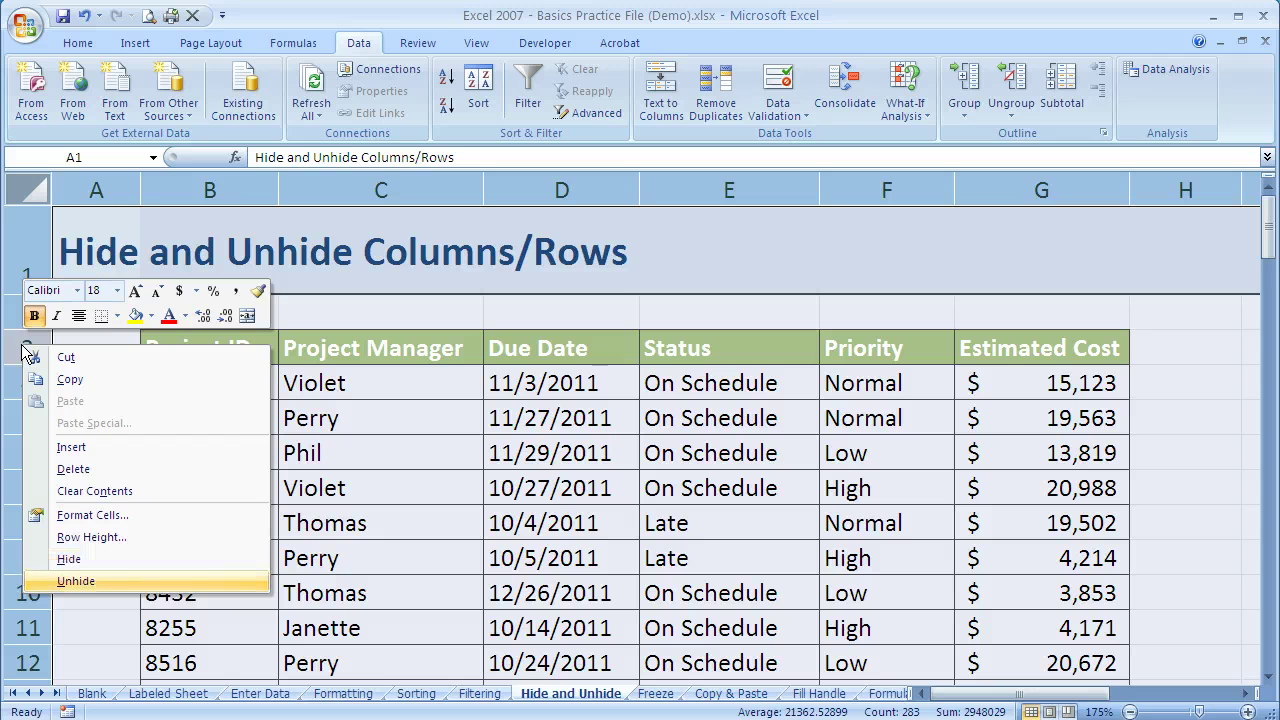